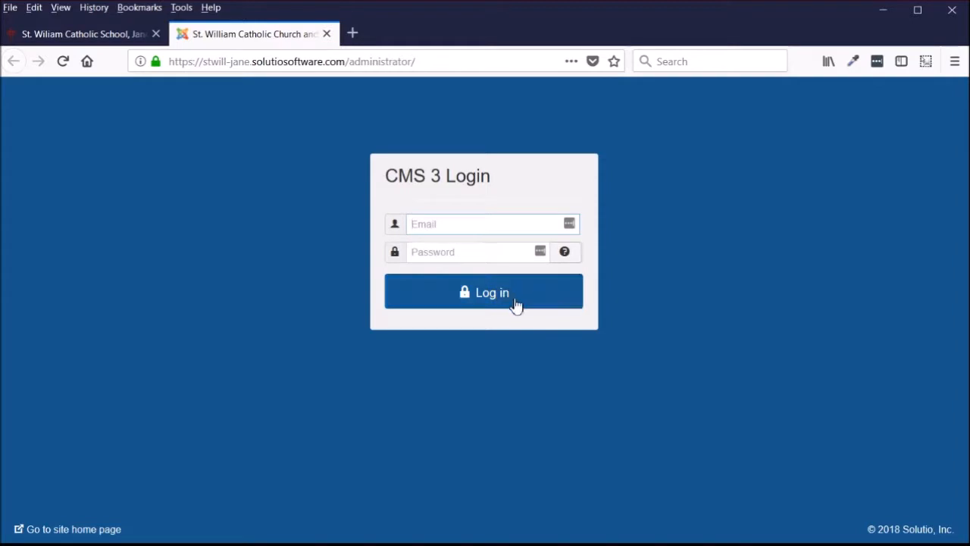
# Log in to the Solutio CMS administrator with the admin username and password.
pyautogui.write('jackie')
pyautogui.press('Tab')
pyautogui.write('p*********')
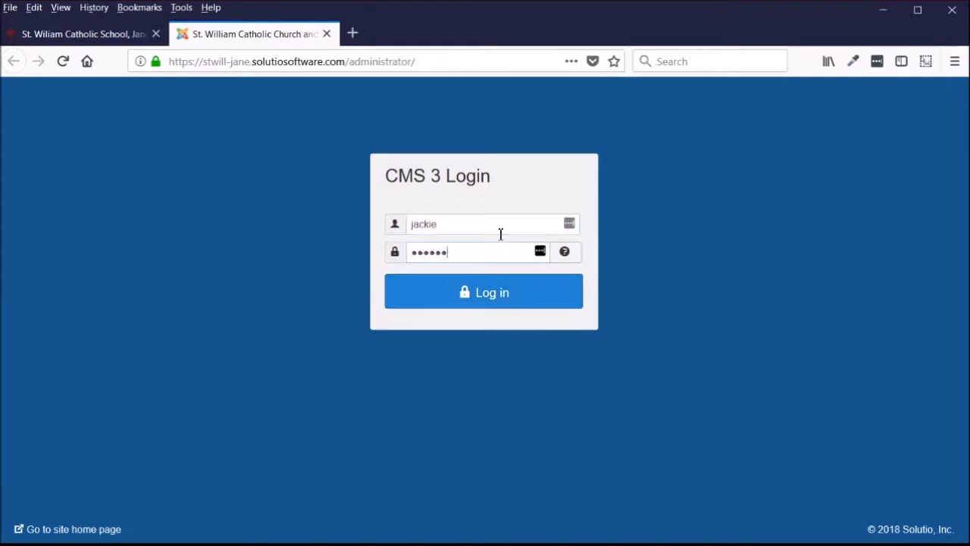
pyautogui.press('Return')
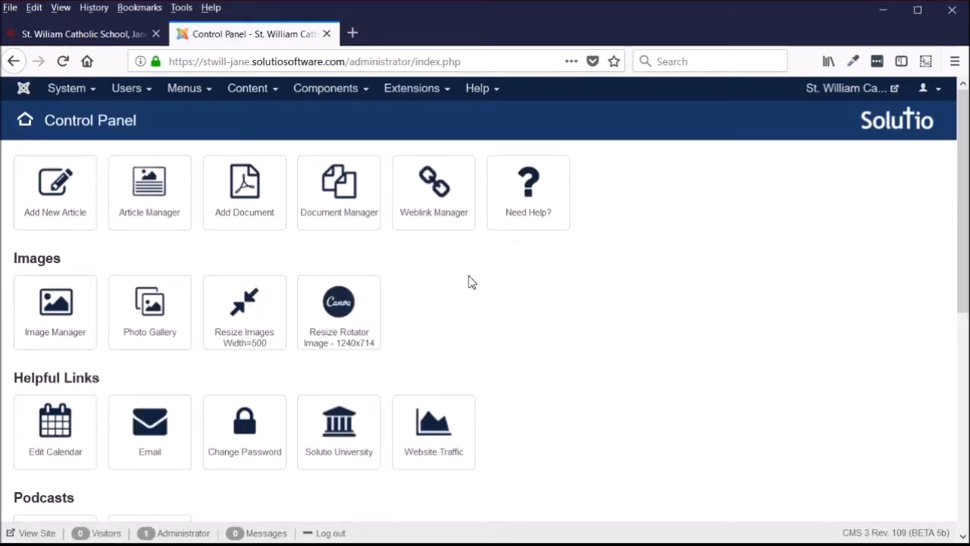
# Open the Category Manager from the Control Panel.
pyautogui.scroll(-1, 395, 383)
pyautogui.scroll(-3, 372, 459)
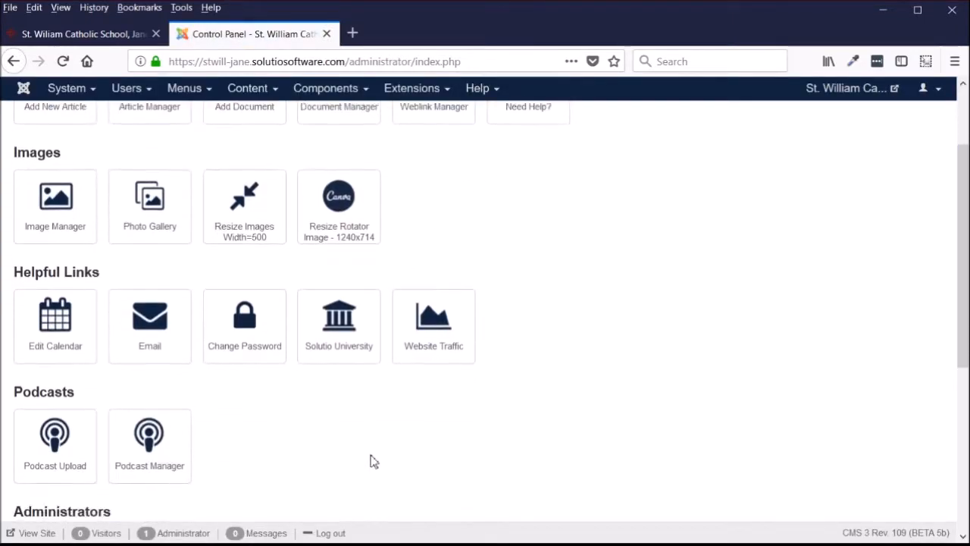
pyautogui.click(337, 432)
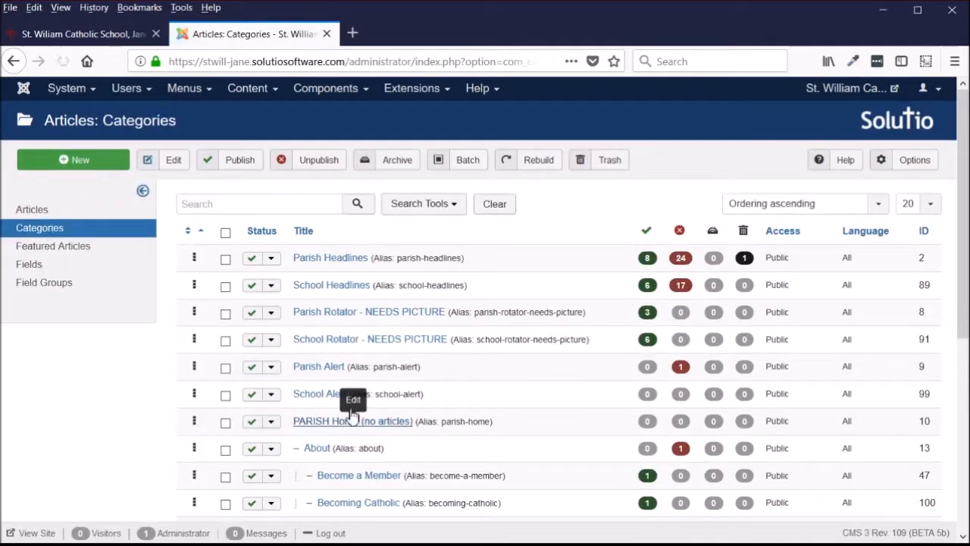
# Start a new article category from the Articles: Categories list.
pyautogui.scroll(-4, 351, 415)
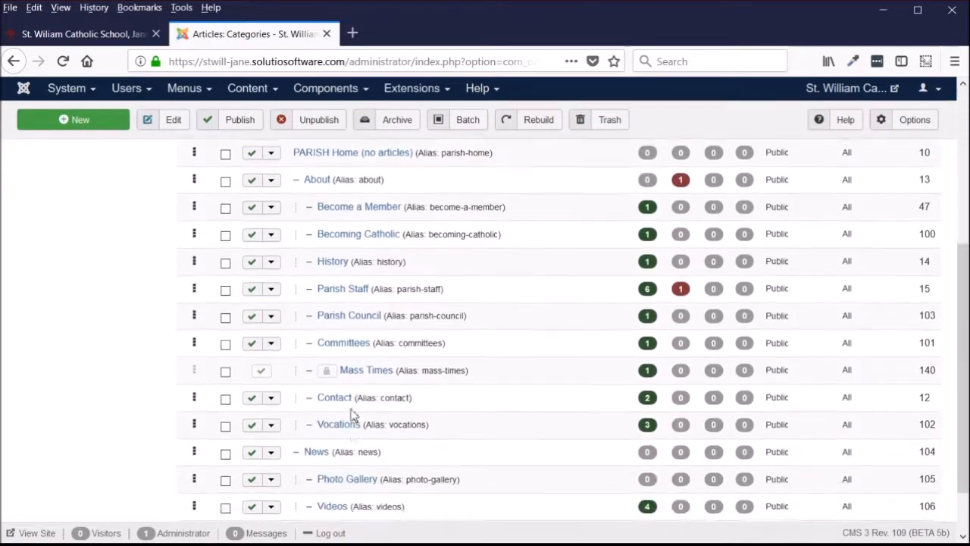
pyautogui.scroll(-1, 354, 415)
pyautogui.scroll(5, 326, 321)
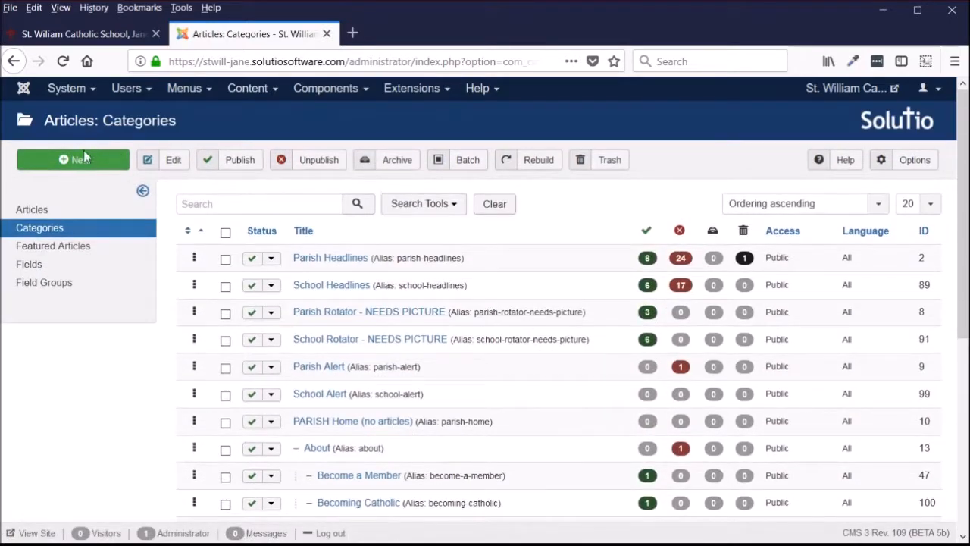
pyautogui.click(82, 161)
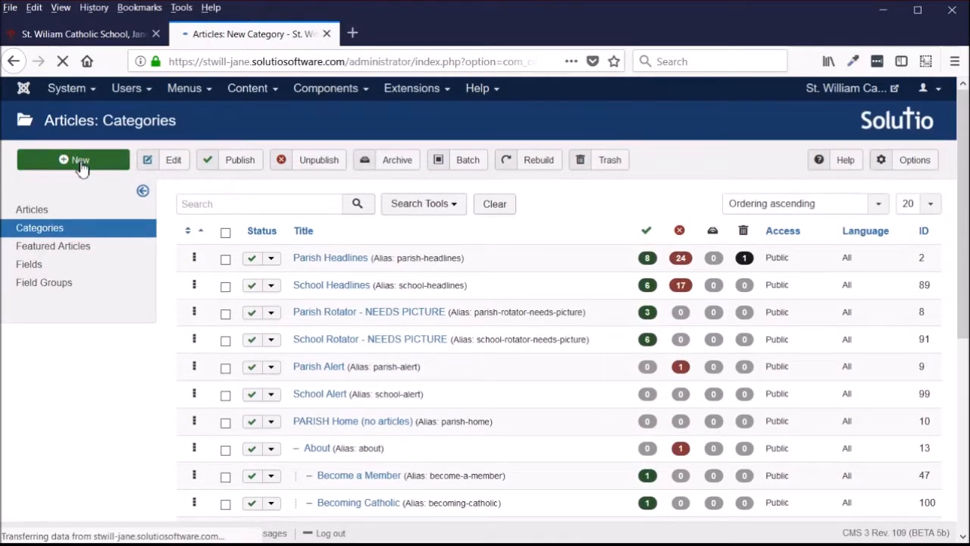
# Enter 'Wraparound' as the new category's title.
pyautogui.click(118, 211)
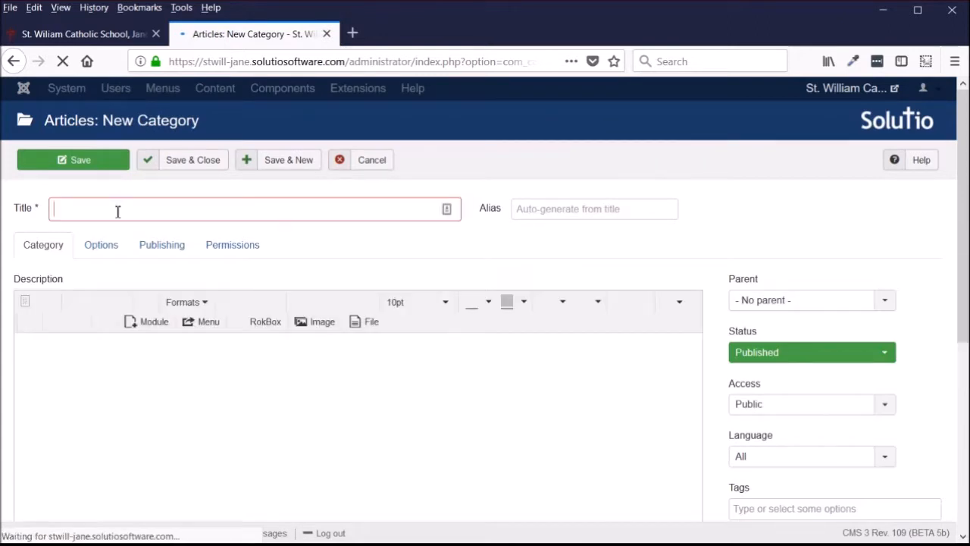
pyautogui.write('Wrapa')
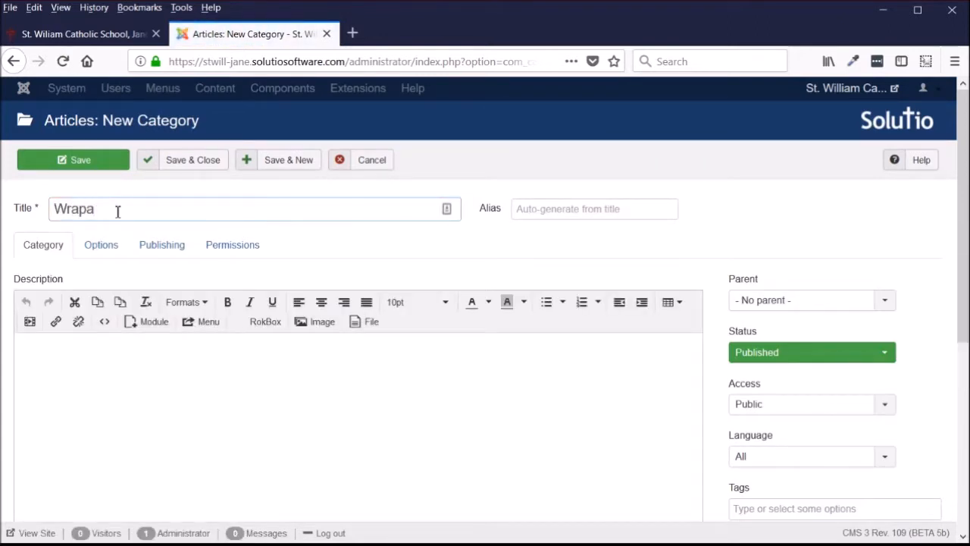
pyautogui.write('round')
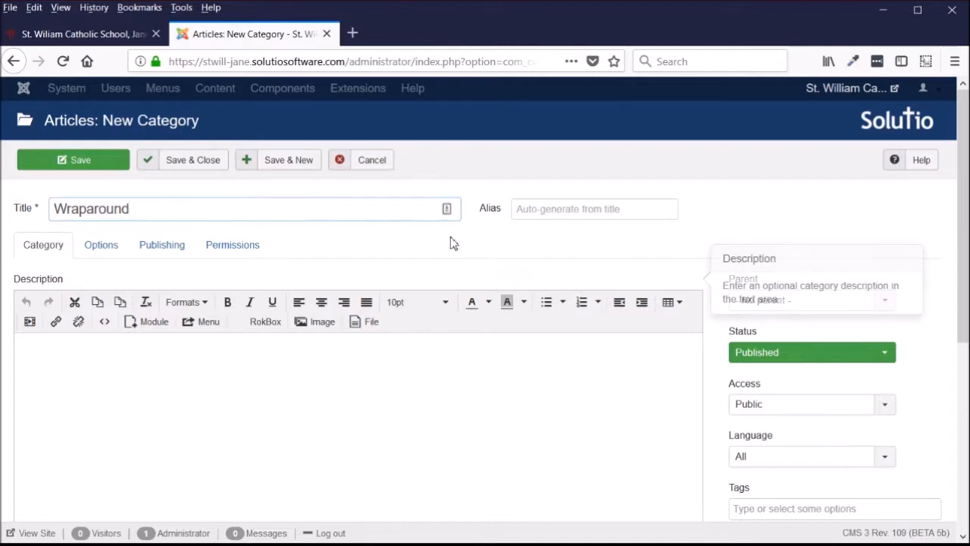
pyautogui.moveTo(97, 121); pyautogui.dragTo(212, 123)
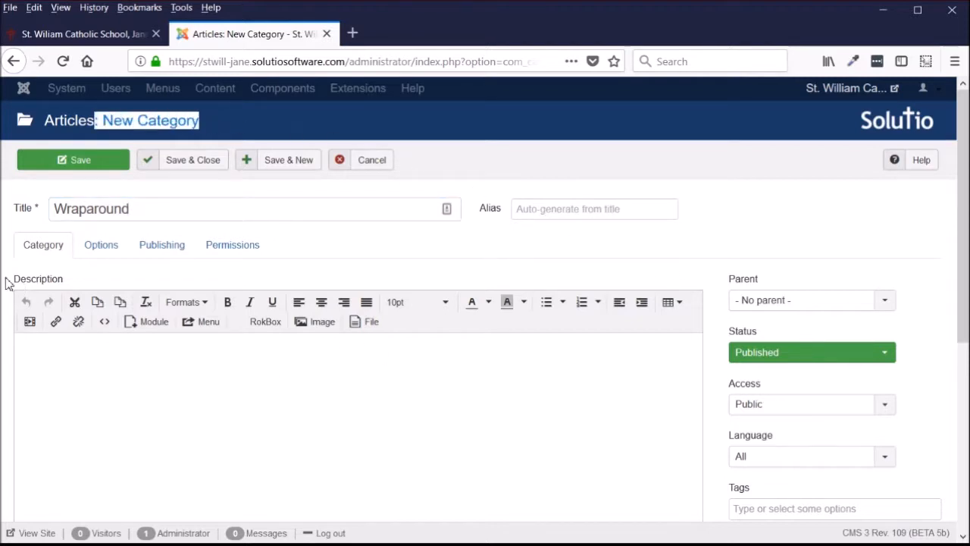
pyautogui.moveTo(13, 283); pyautogui.dragTo(64, 281)
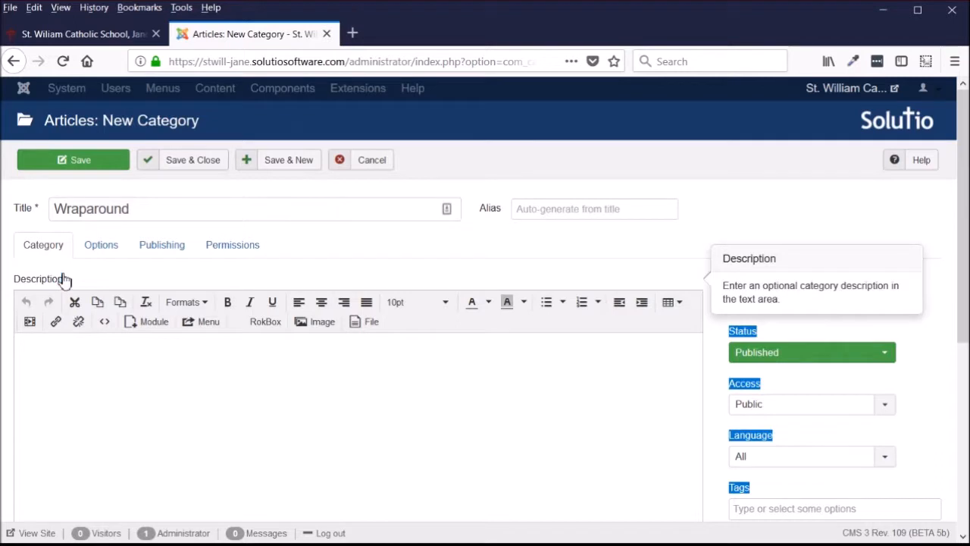
pyautogui.click(402, 390)
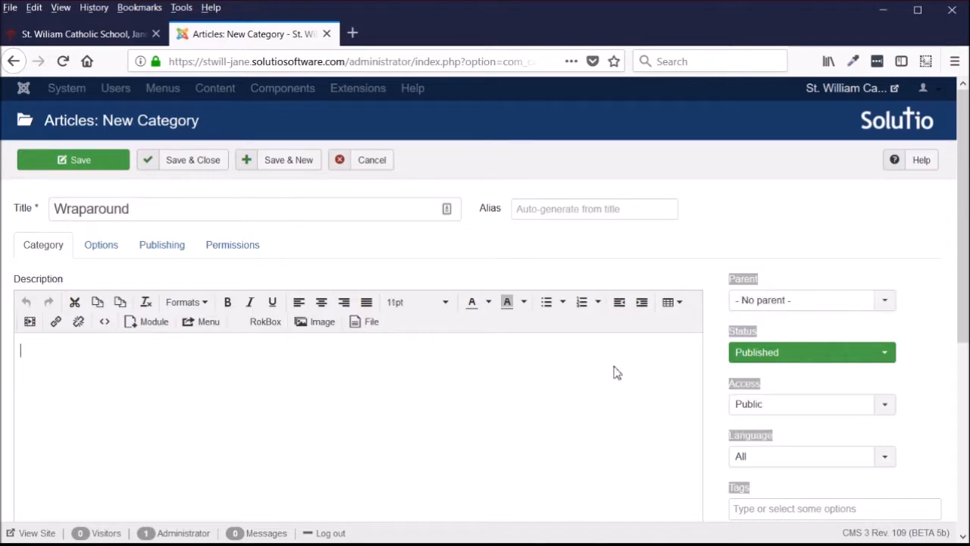
# Set the category's parent to '- - Parents' and save and close it.
pyautogui.click(793, 301)
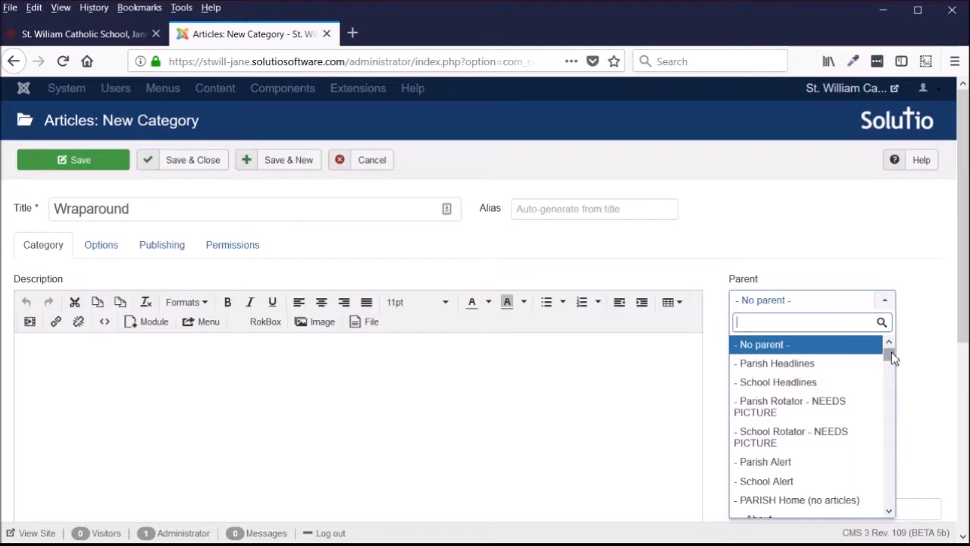
pyautogui.moveTo(891, 353); pyautogui.dragTo(891, 477)
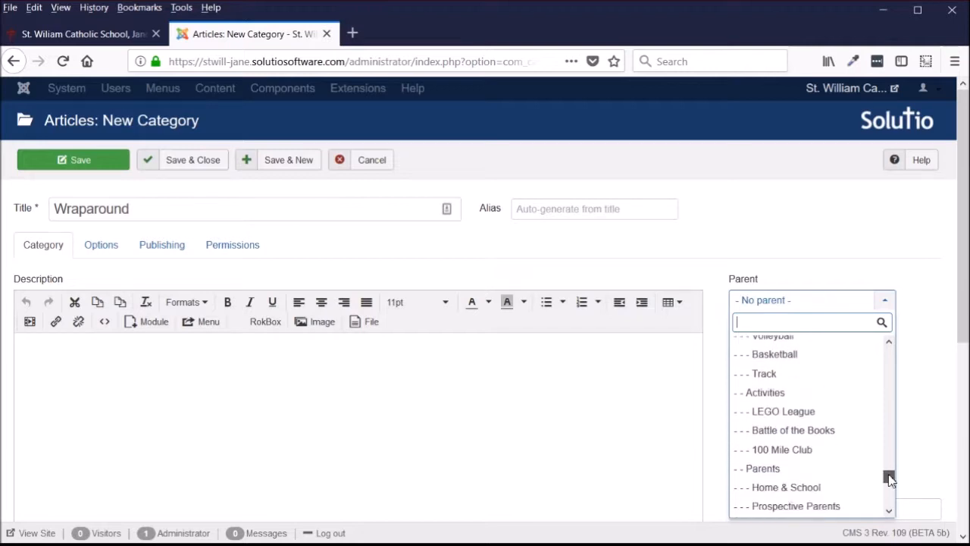
pyautogui.click(809, 471)
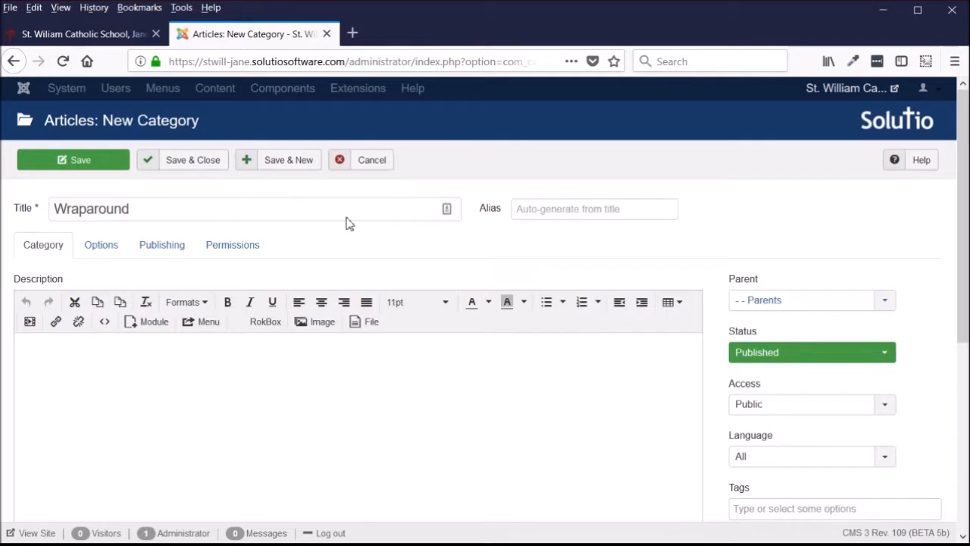
pyautogui.click(193, 162)
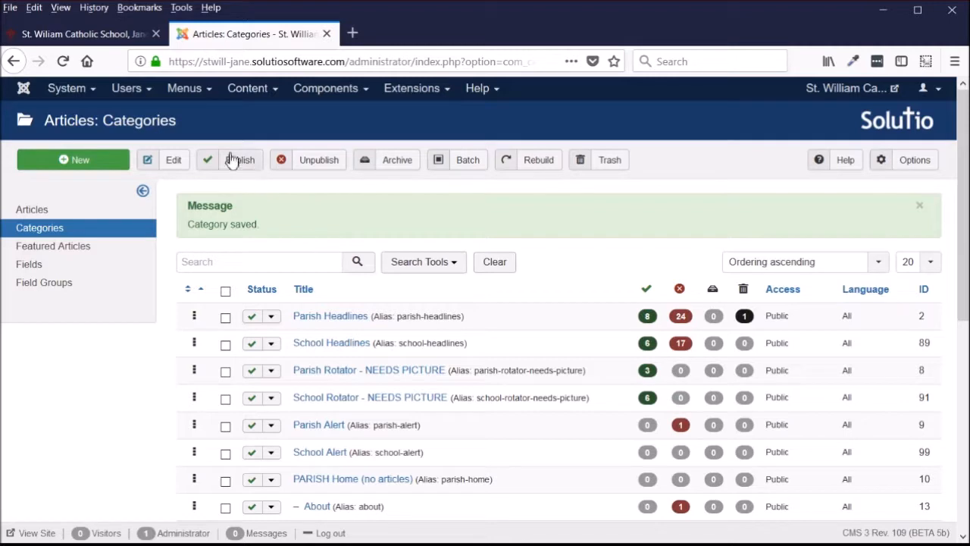
# Return to the Control Panel from the categories list.
pyautogui.click(31, 90)
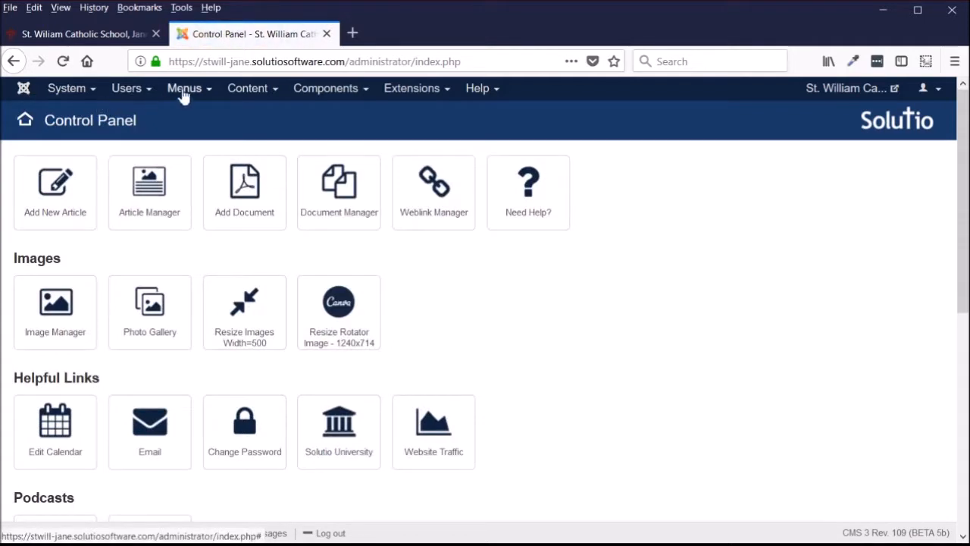
# Check School Menu in the Menus list, then switch to the live school website.
pyautogui.click(193, 91)
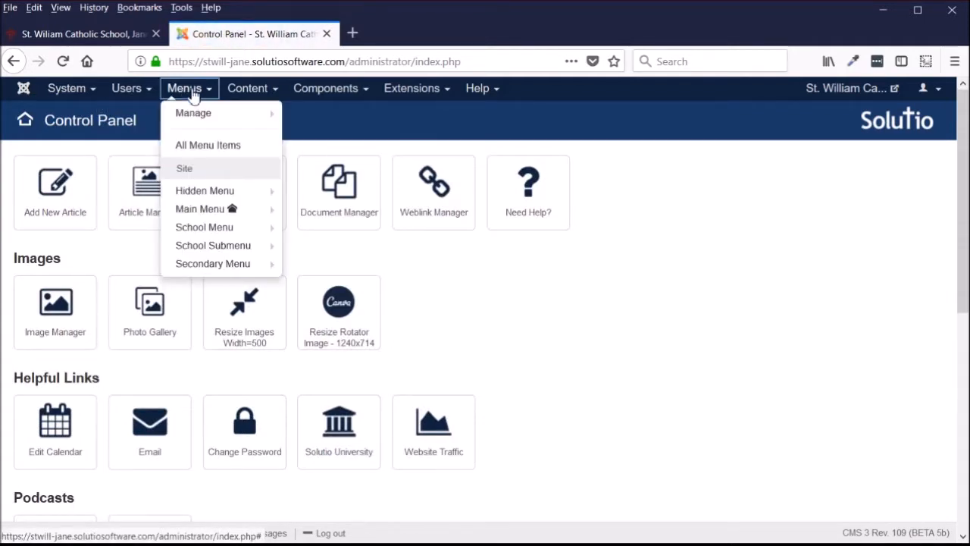
pyautogui.moveTo(217, 232)
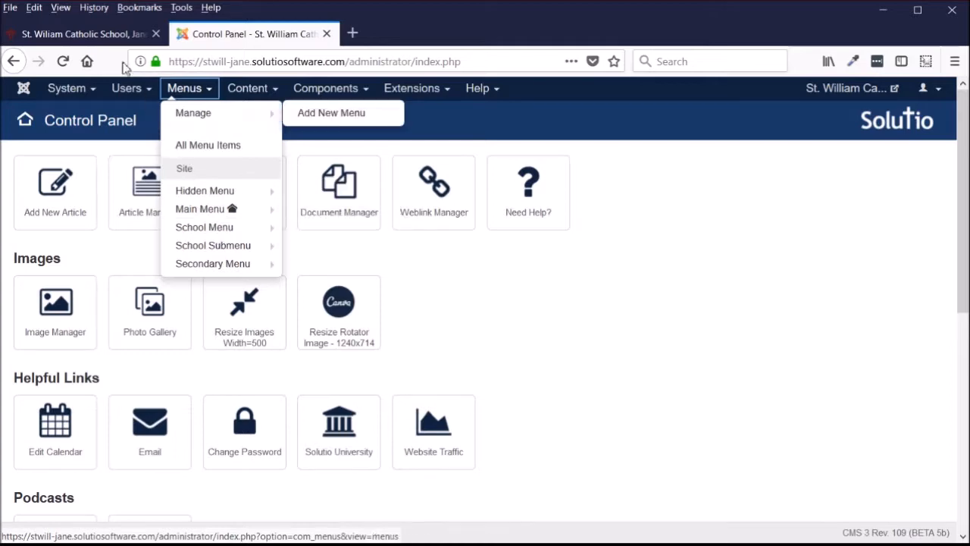
pyautogui.click(83, 33)
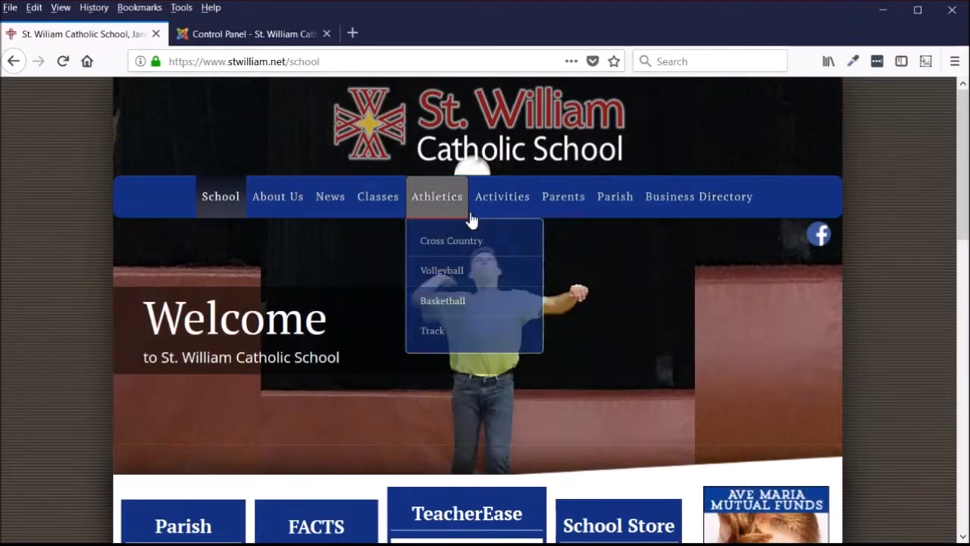
# Compare the live site's Athletics and Activities submenus, then return to the admin.
pyautogui.click(256, 36)
pyautogui.moveTo(248, 88)
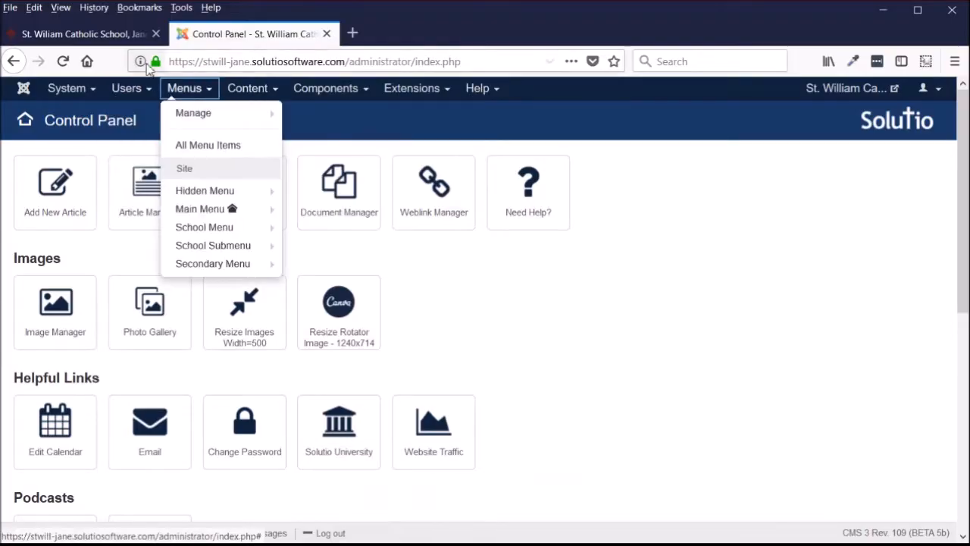
pyautogui.click(84, 33)
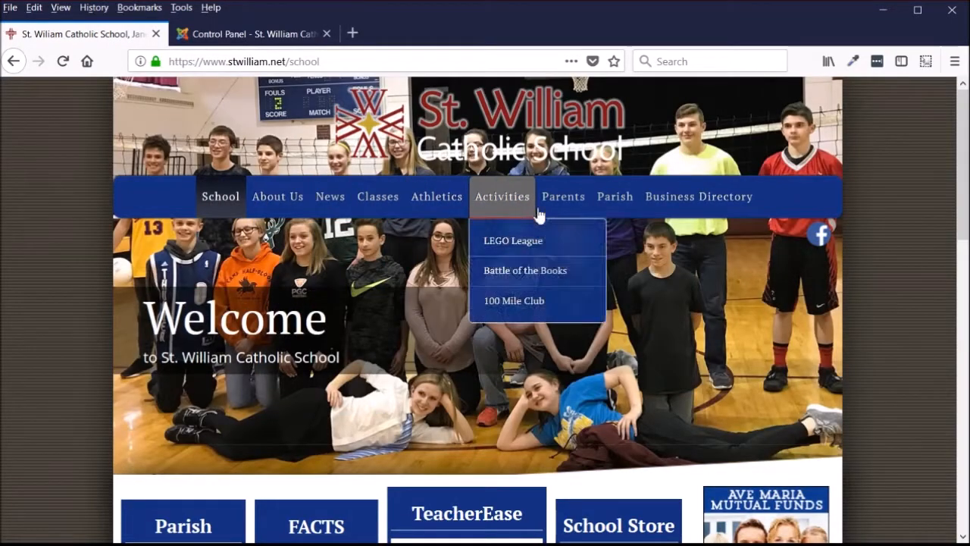
pyautogui.moveTo(513, 217)
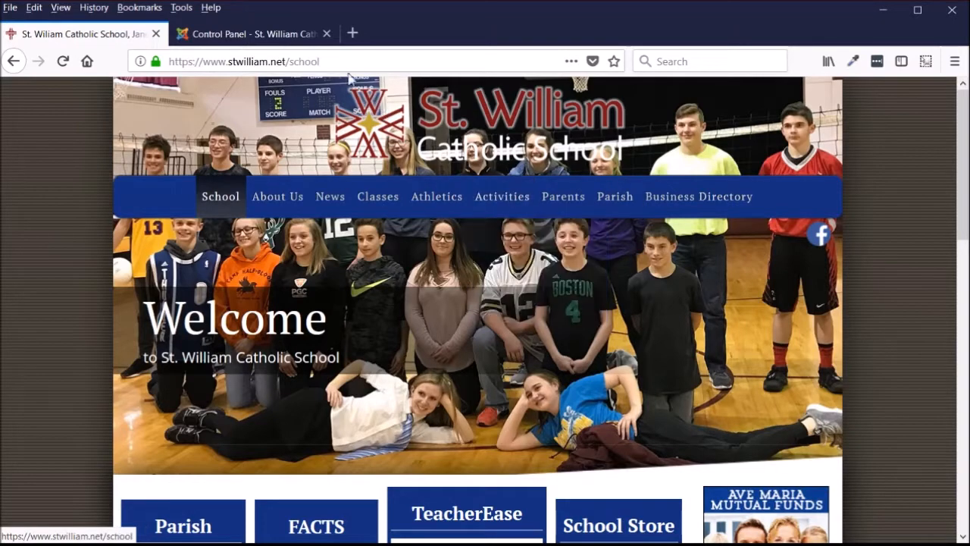
pyautogui.click(283, 35)
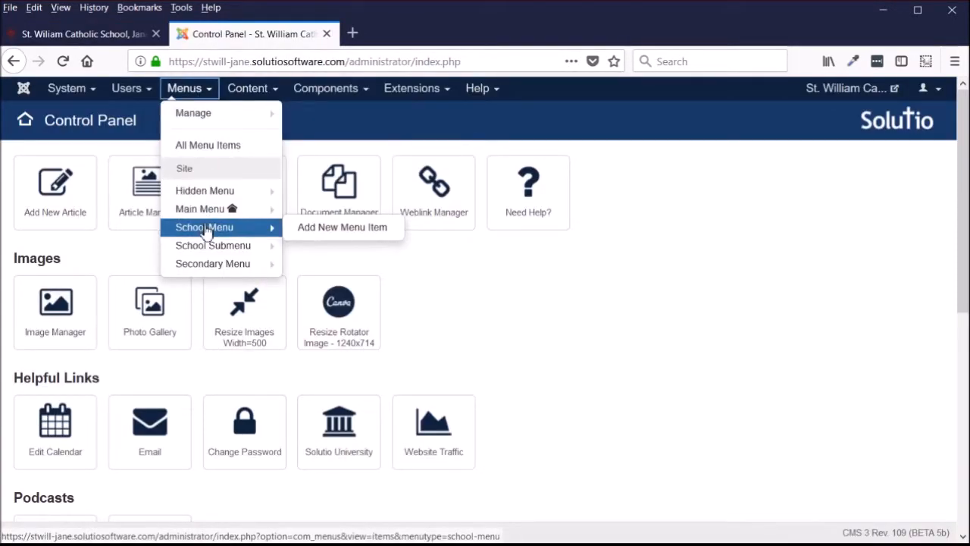
# Open the School Menu items list and go to its second page.
pyautogui.click(205, 232)
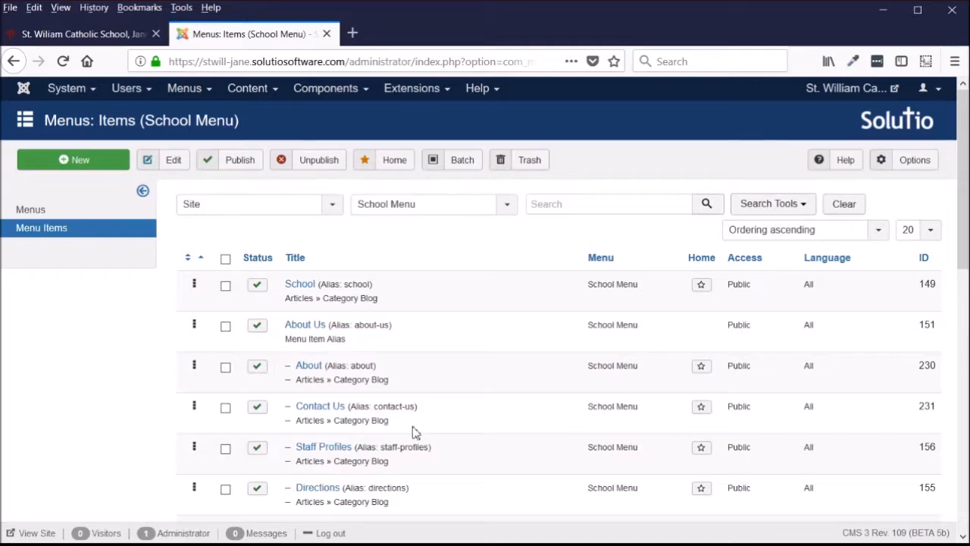
pyautogui.scroll(-4, 414, 432)
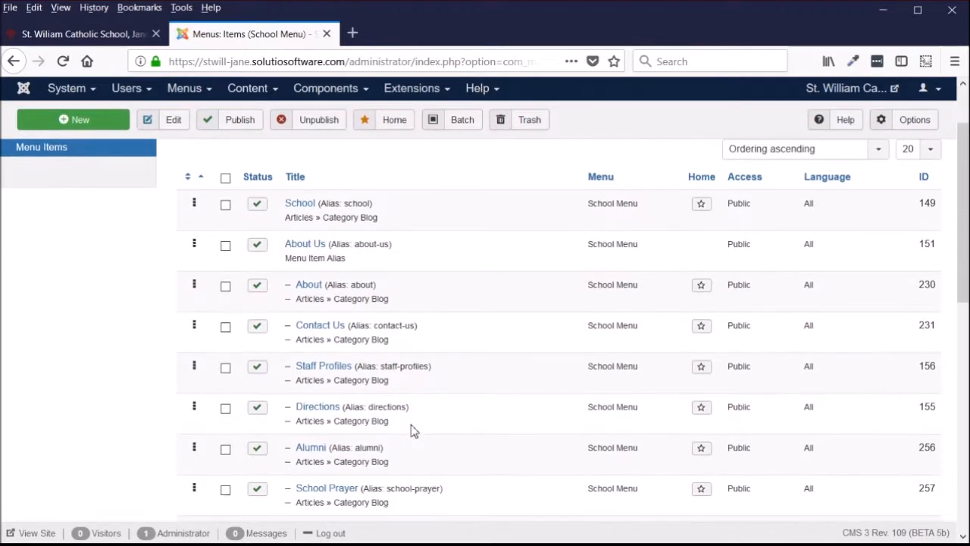
pyautogui.scroll(-4, 411, 431)
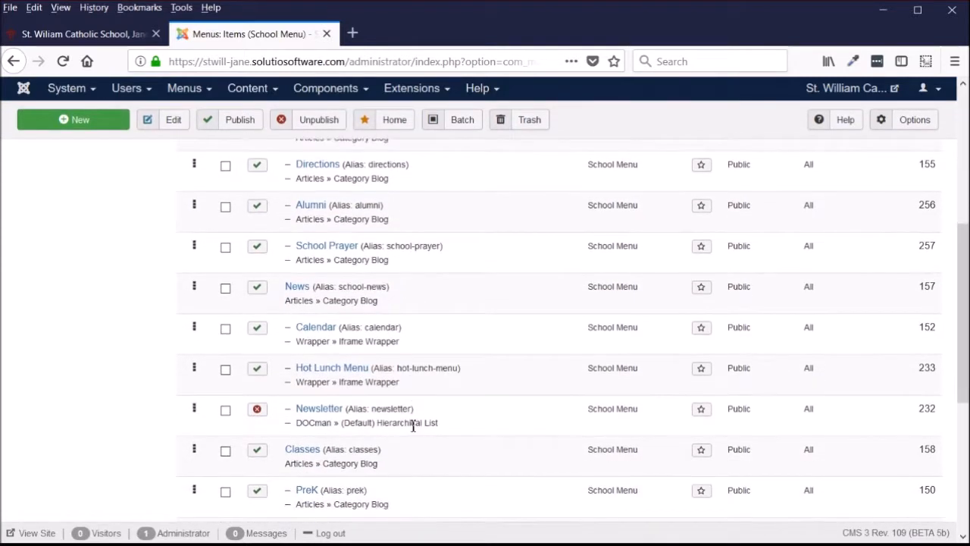
pyautogui.scroll(-8, 413, 426)
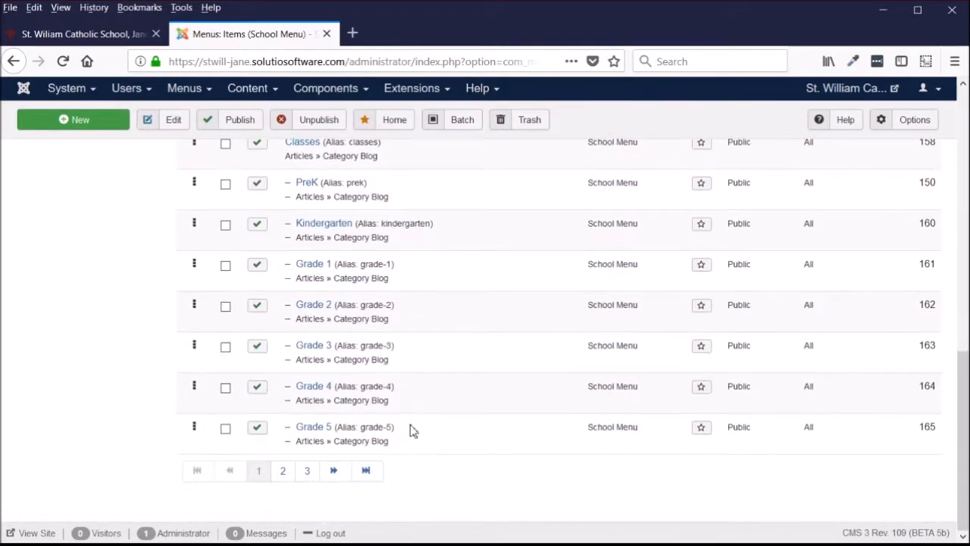
pyautogui.moveTo(392, 401); pyautogui.dragTo(290, 403)
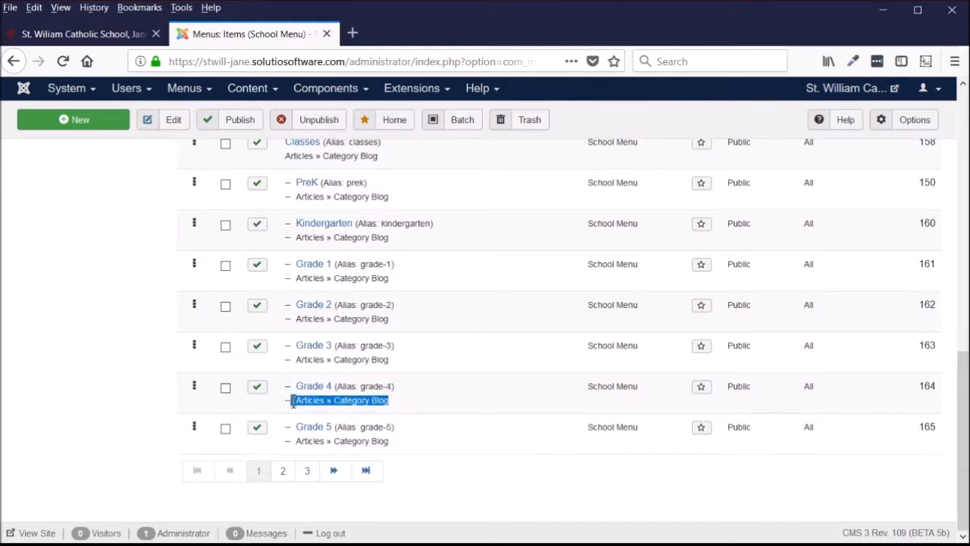
pyautogui.click(284, 479)
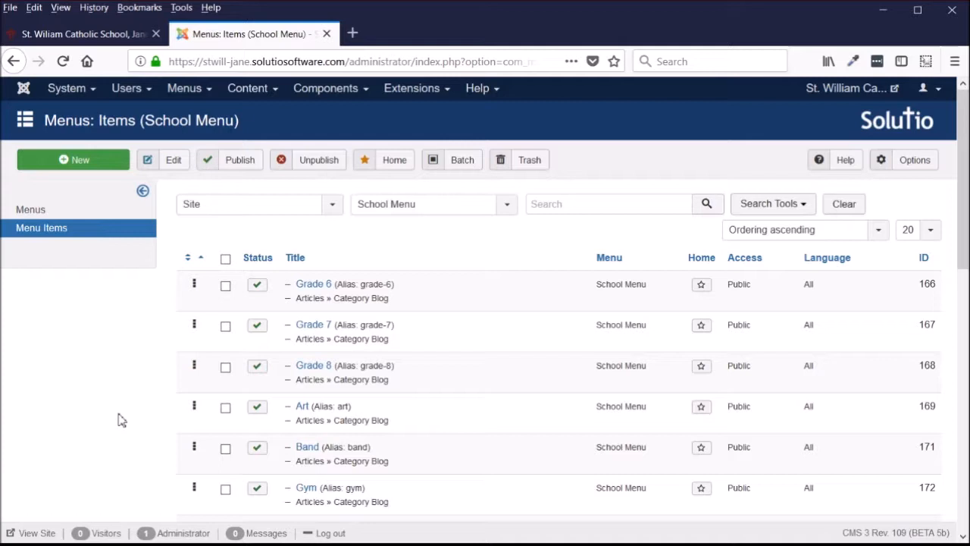
# Go to page 3, where Before & After School Care and Parents entries are listed.
pyautogui.scroll(-5, 125, 404)
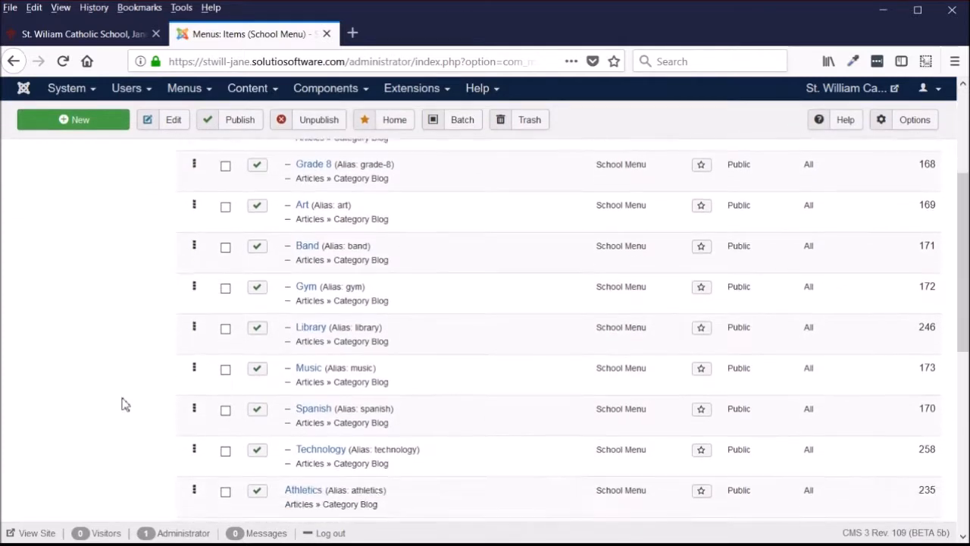
pyautogui.scroll(-2, 125, 404)
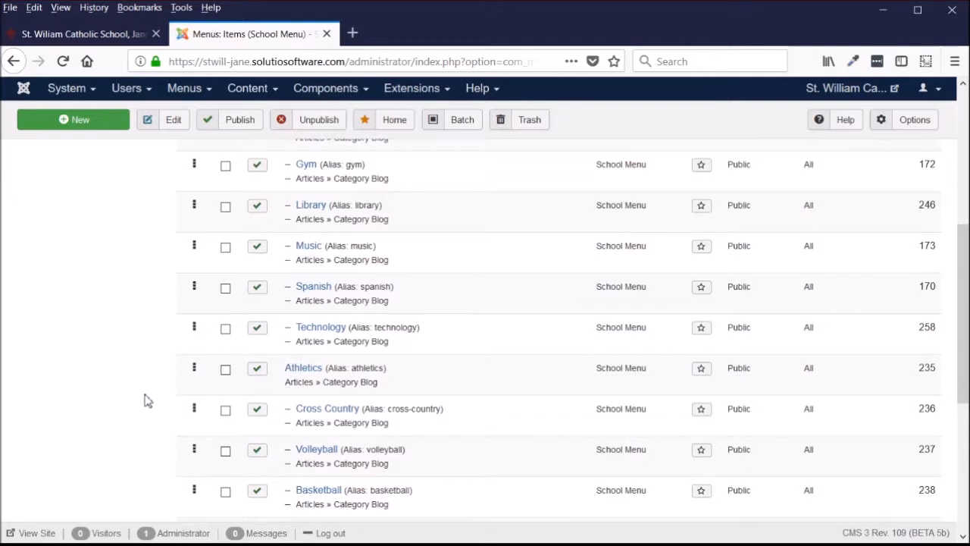
pyautogui.scroll(-4, 148, 401)
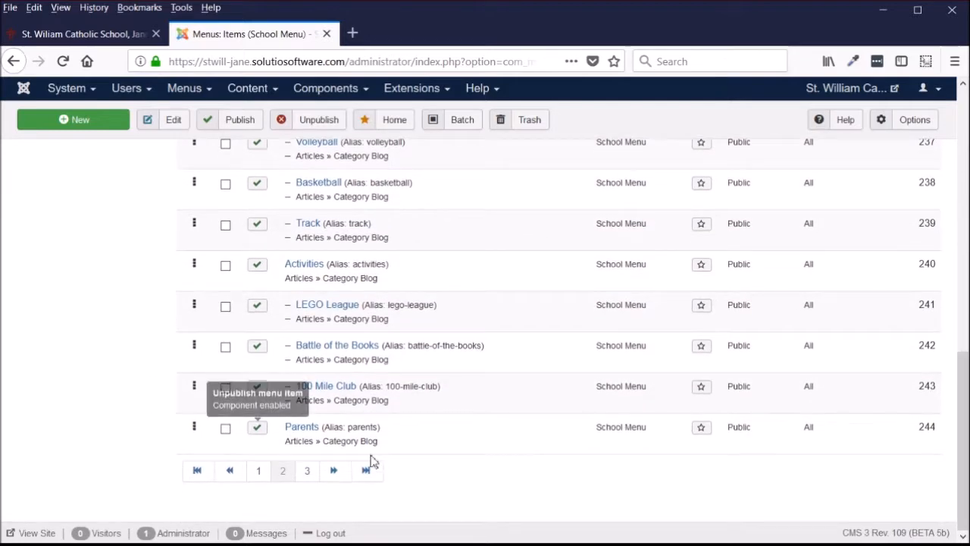
pyautogui.click(309, 472)
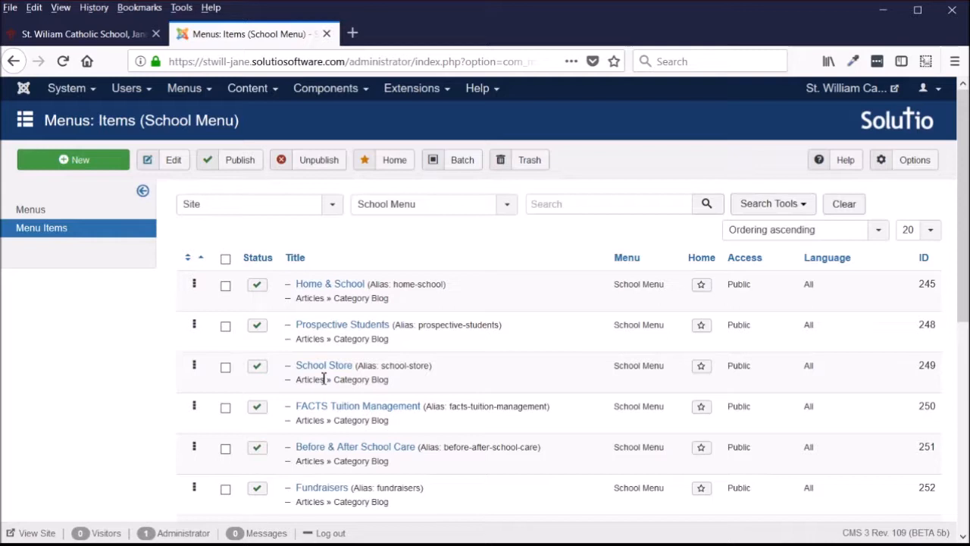
pyautogui.scroll(-2, 324, 379)
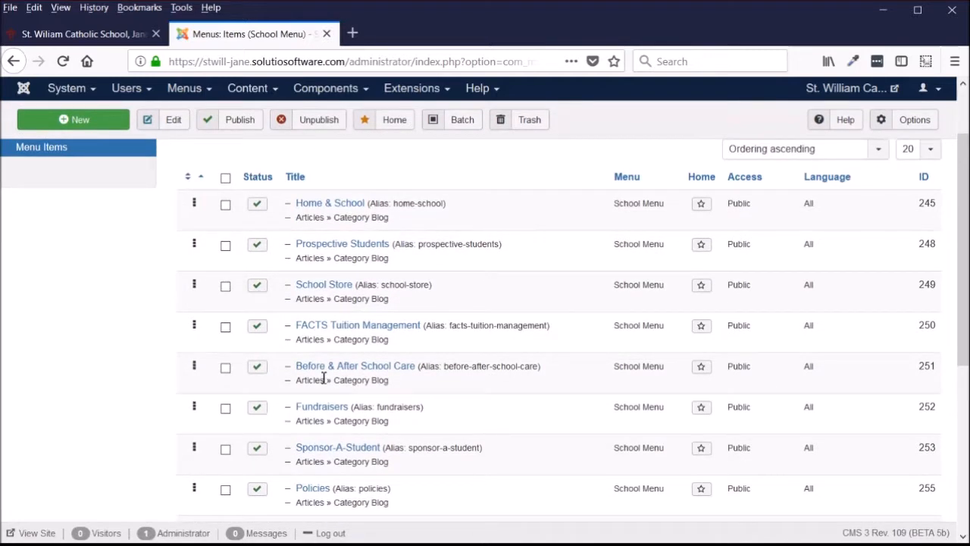
pyautogui.scroll(-2, 333, 404)
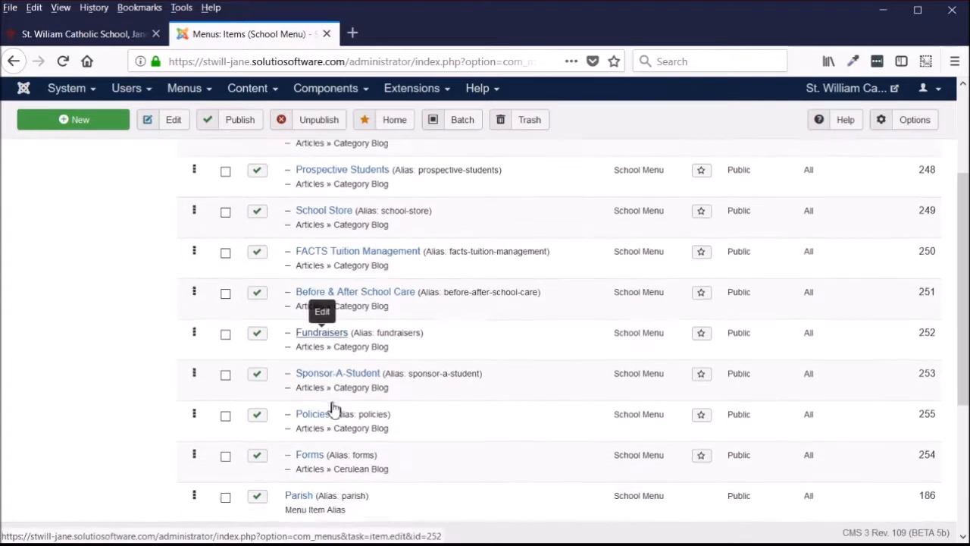
# Open the Before & After School Care menu item and save it as a copy.
pyautogui.click(351, 292)
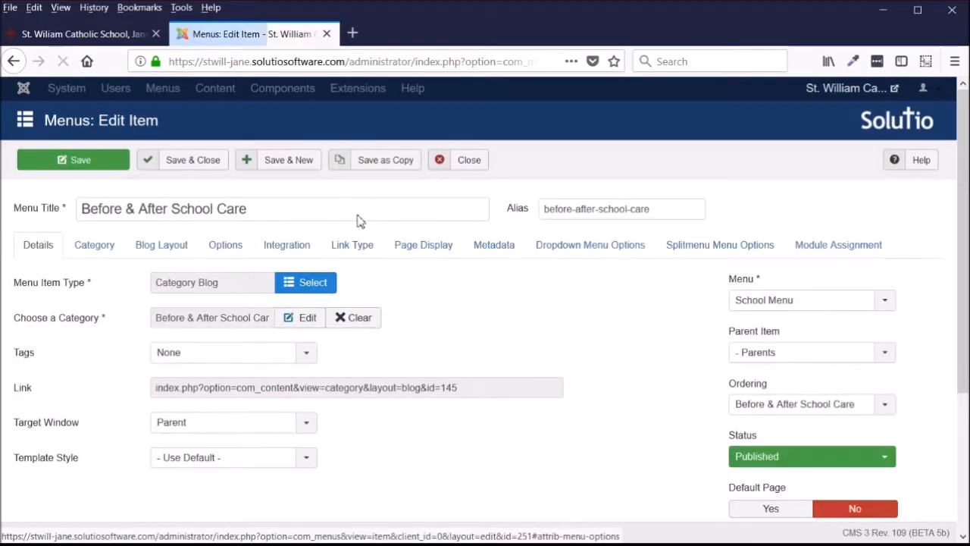
pyautogui.click(377, 170)
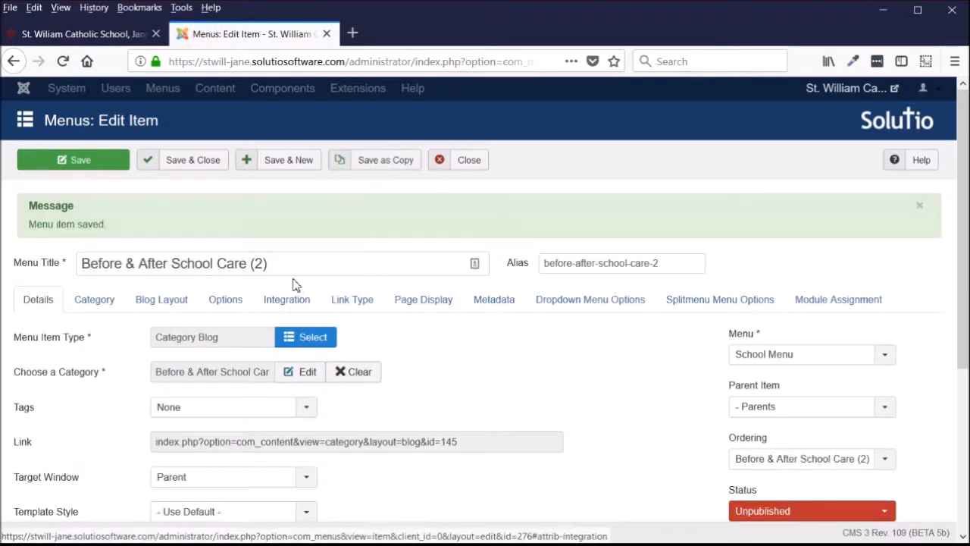
# Replace the copied item's menu title with Wraparound and clear its alias.
pyautogui.moveTo(274, 265); pyautogui.dragTo(66, 268)
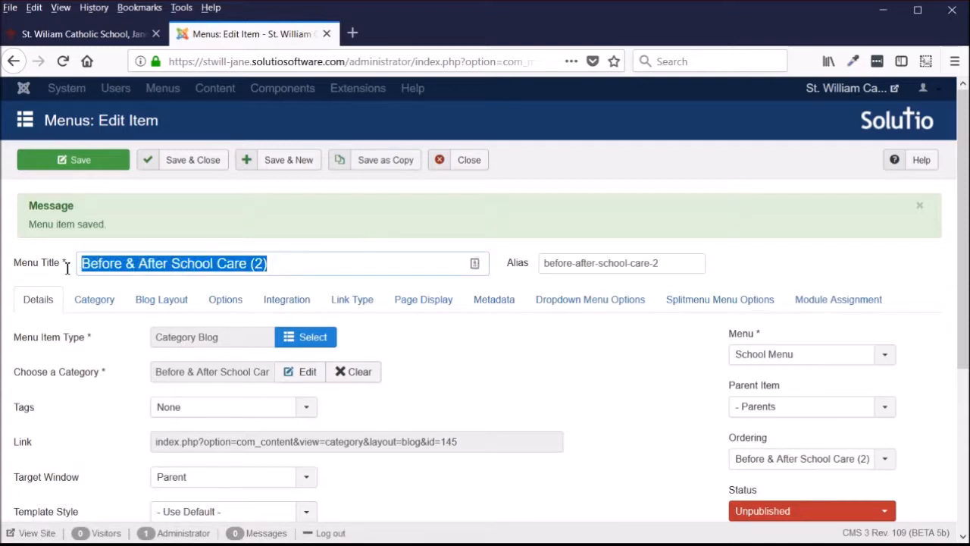
pyautogui.press('BackSpace')
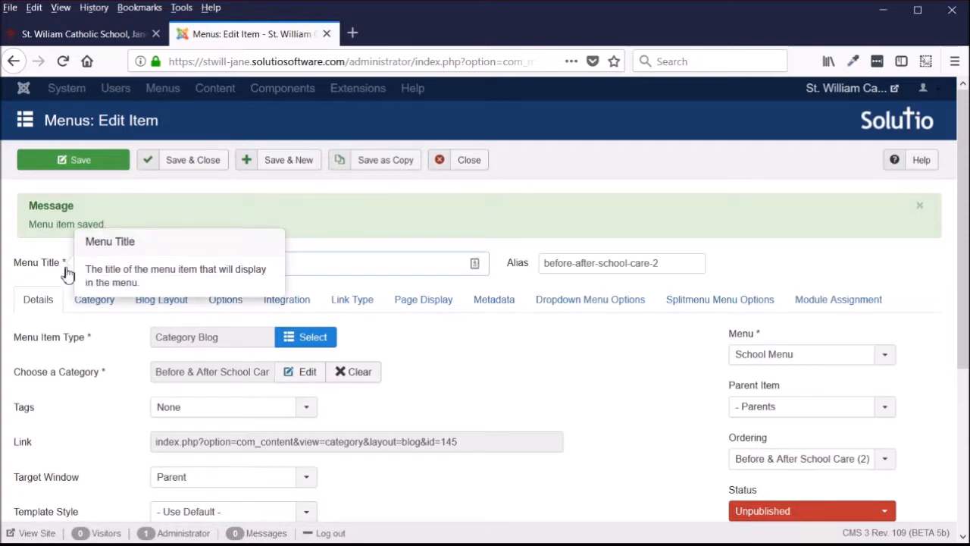
pyautogui.write('Wartap')
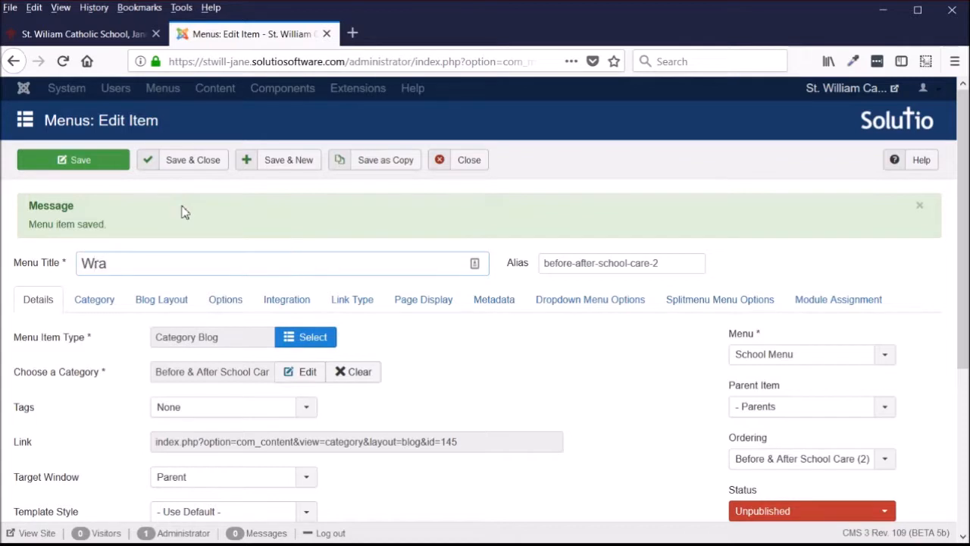
pyautogui.write('ound')
pyautogui.press('Tab')
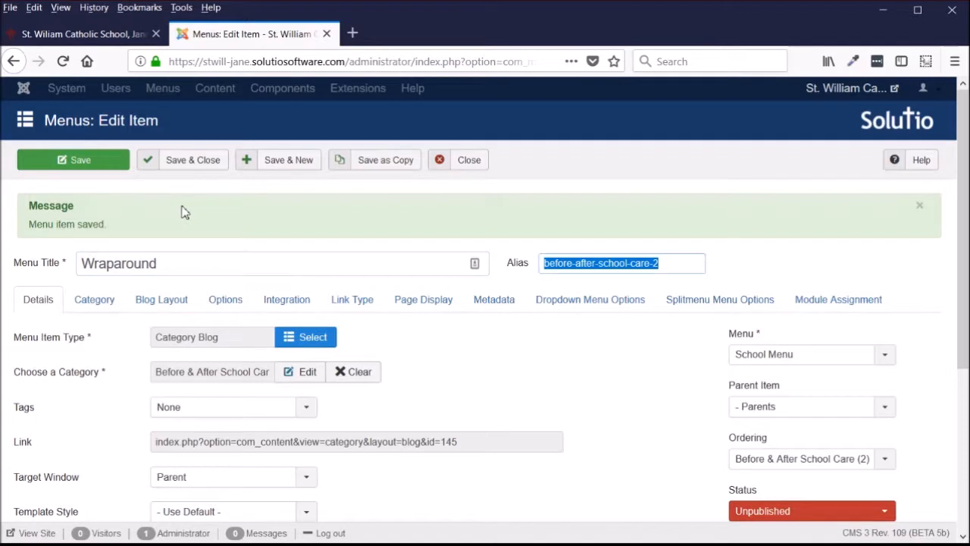
pyautogui.press('BackSpace')
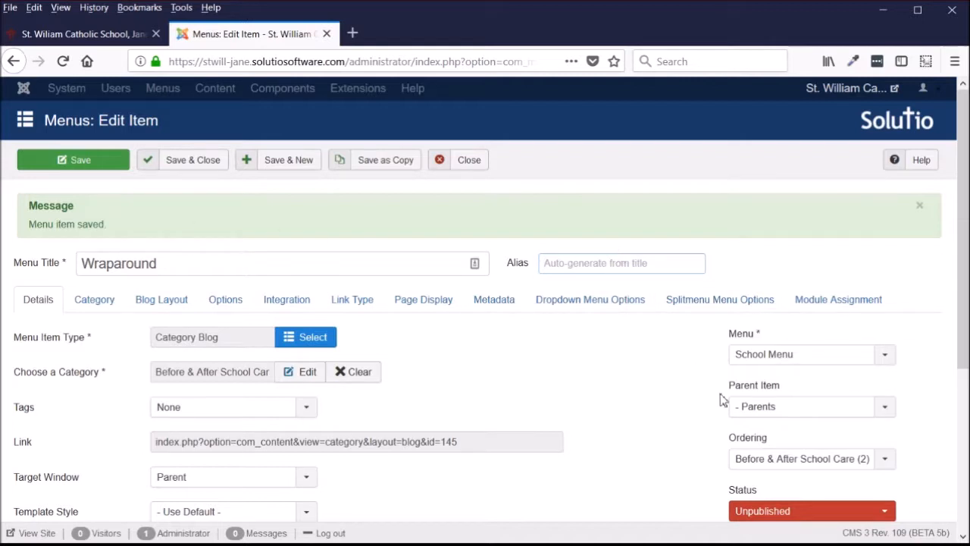
# Set the copied menu item's status to Published.
pyautogui.click(884, 516)
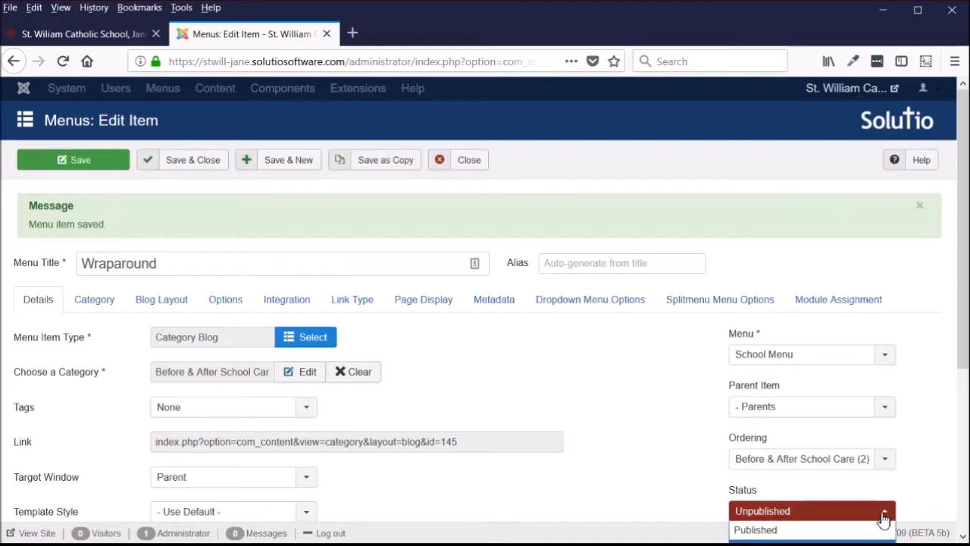
pyautogui.scroll(-2, 825, 397)
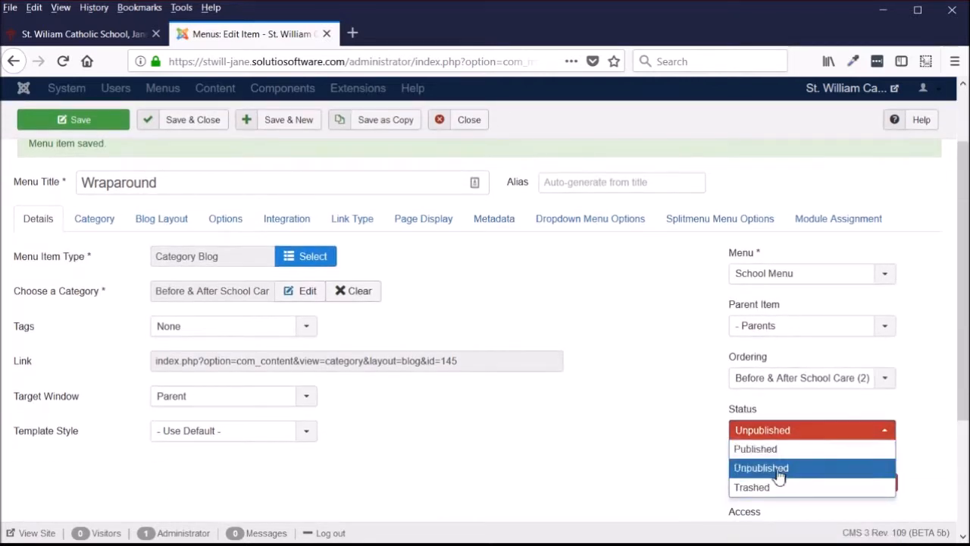
pyautogui.click(762, 448)
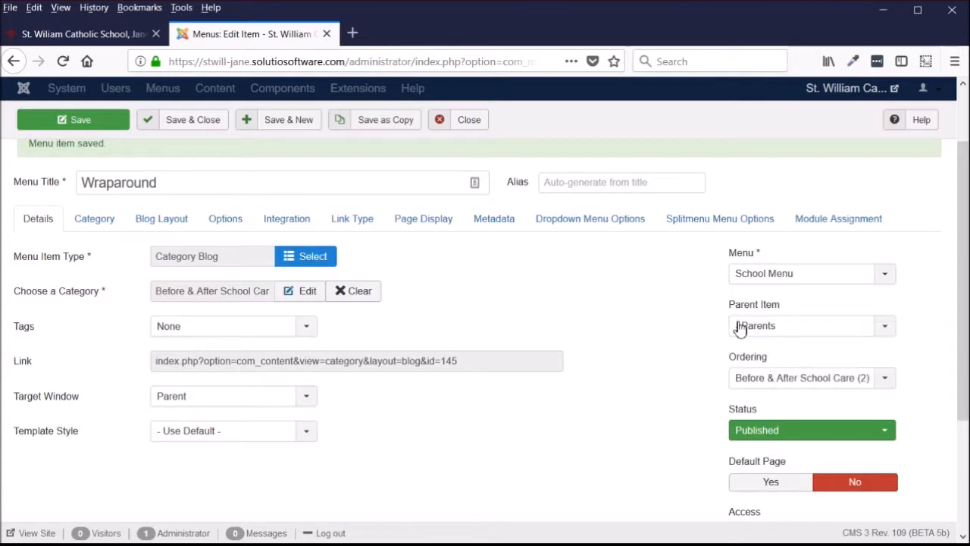
pyautogui.moveTo(88, 261)
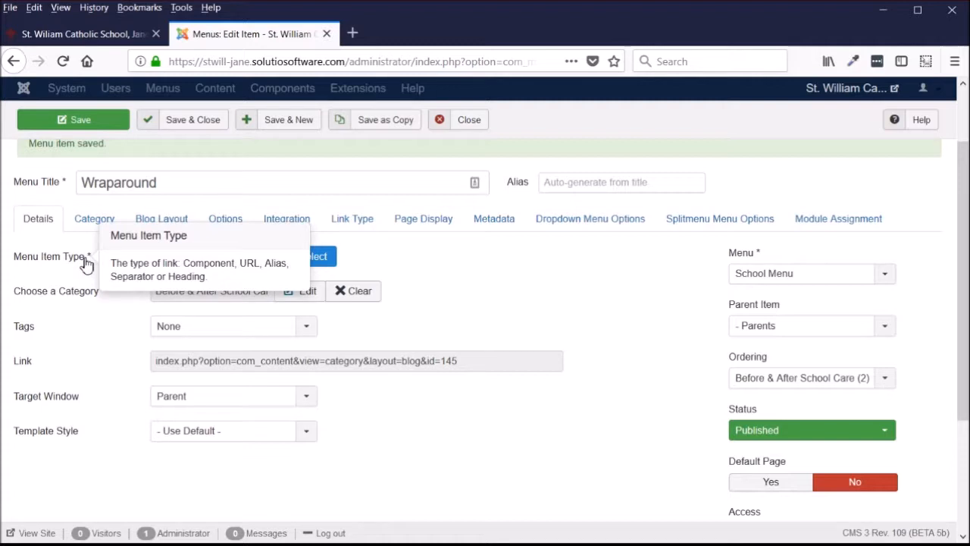
# Swap the linked category for Wraparound by searching 'wrap' in the category picker.
pyautogui.click(348, 298)
pyautogui.click(311, 300)
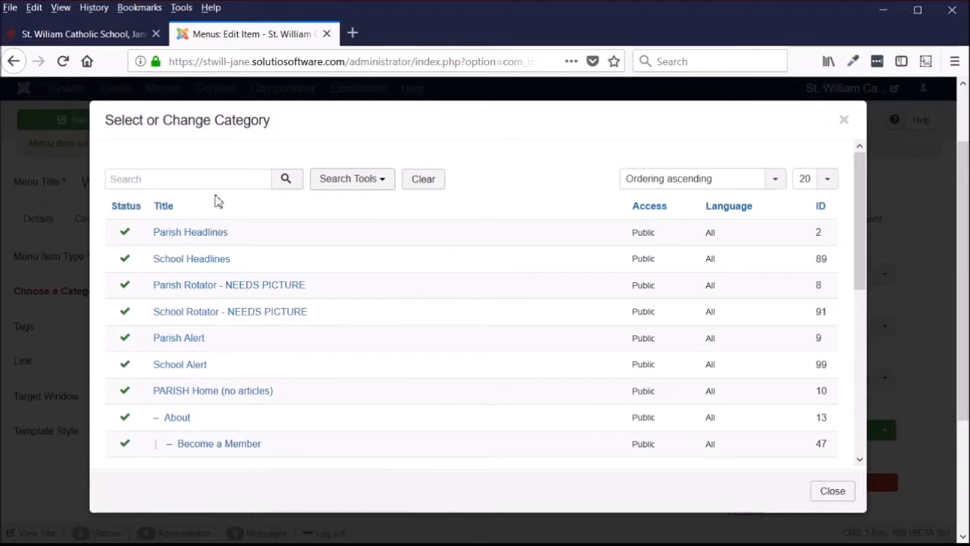
pyautogui.click(220, 185)
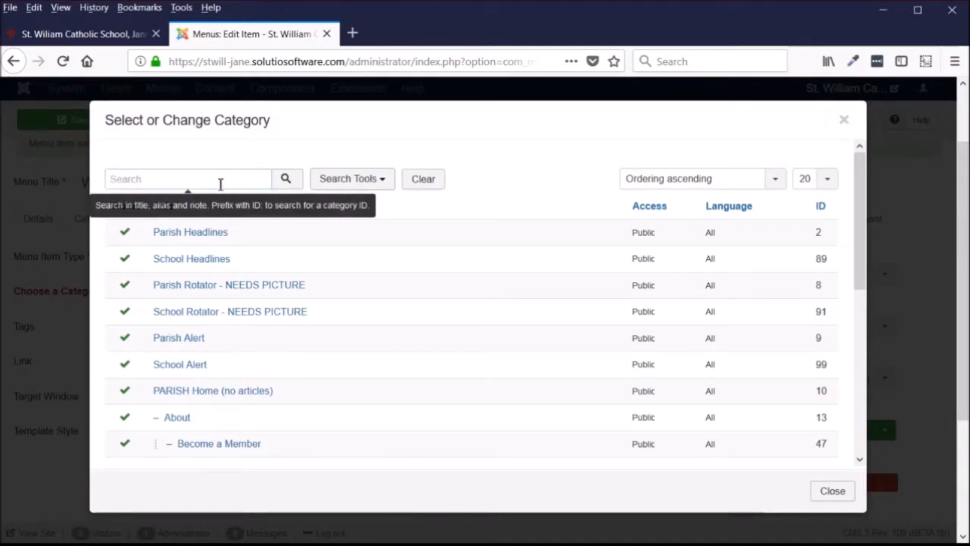
pyautogui.press('Return')
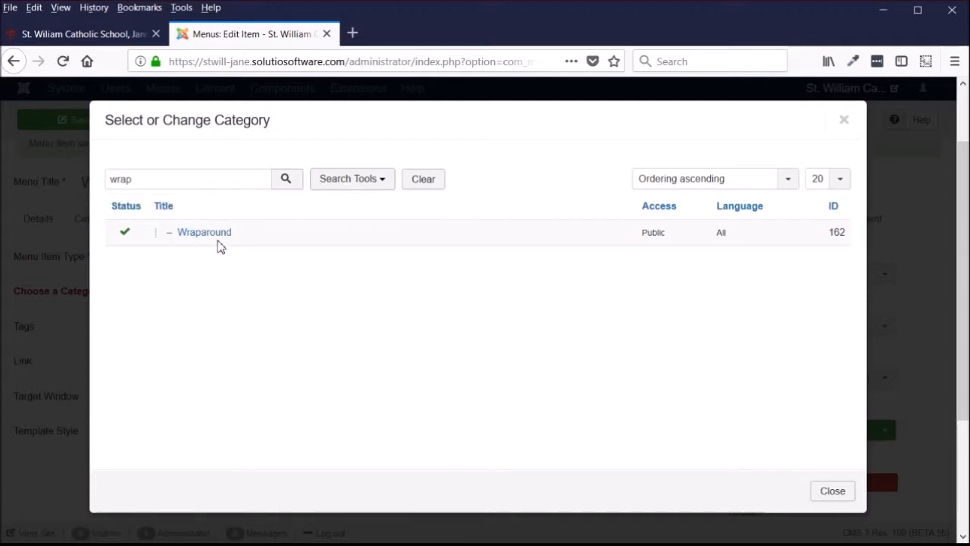
pyautogui.click(205, 232)
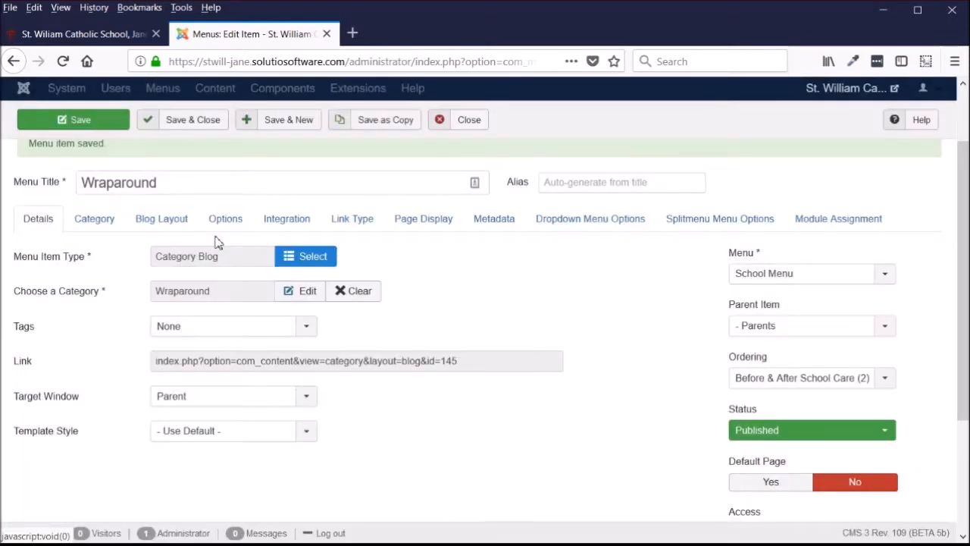
# Browse the Menu Item Type list without changing it, then save and close the Wraparound menu item.
pyautogui.click(300, 258)
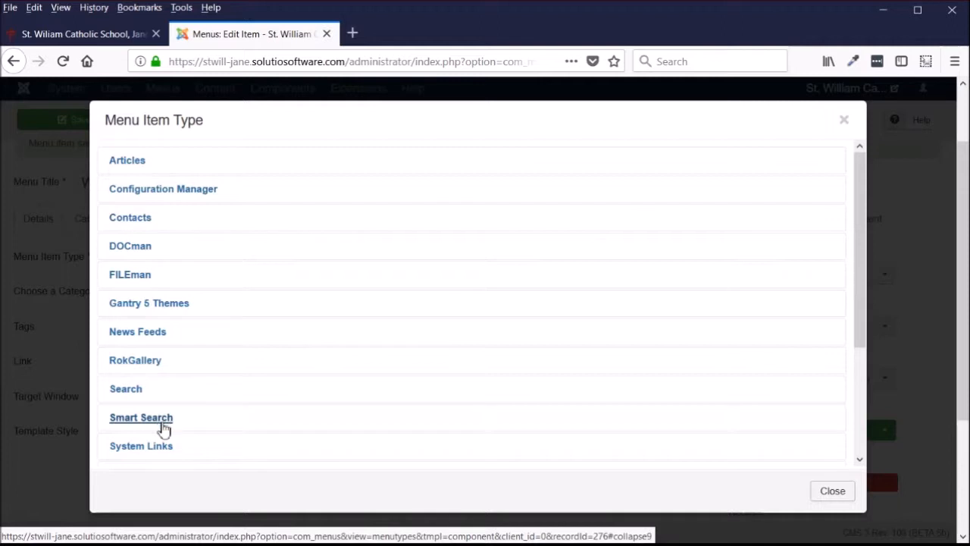
pyautogui.scroll(-2, 162, 429)
pyautogui.scroll(-1, 164, 429)
pyautogui.scroll(4, 163, 429)
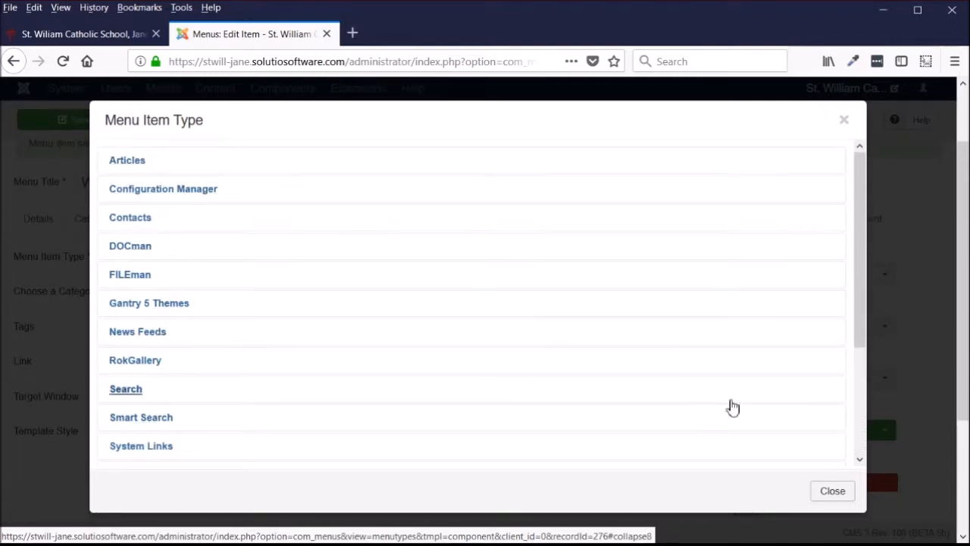
pyautogui.click(834, 493)
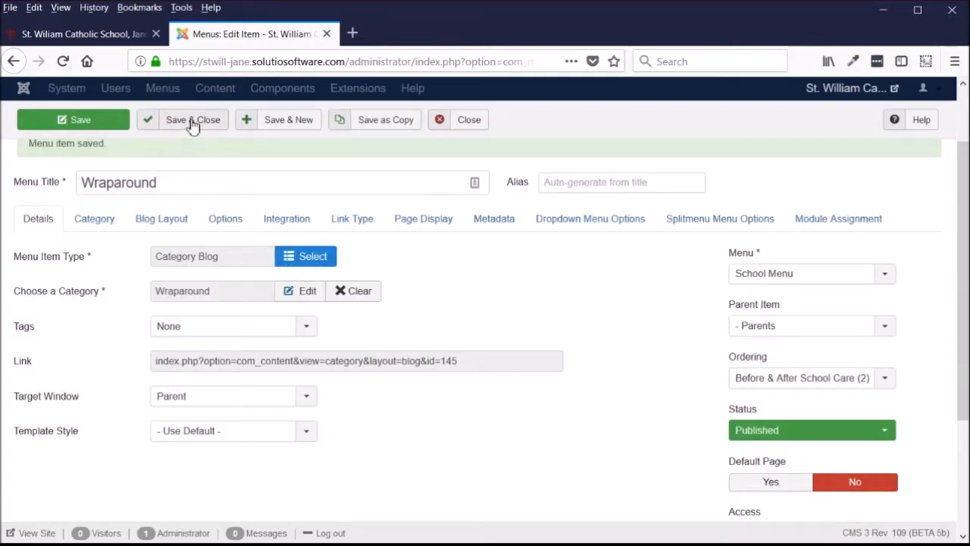
pyautogui.click(106, 35)
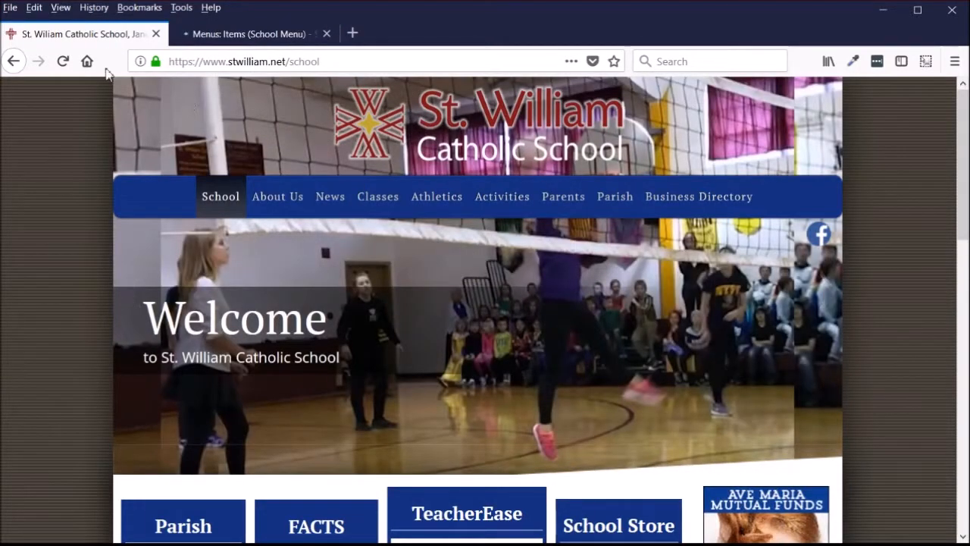
# Reload the live site, open the new empty Wraparound page under Parents, then return to Menus: Items.
pyautogui.click(63, 62)
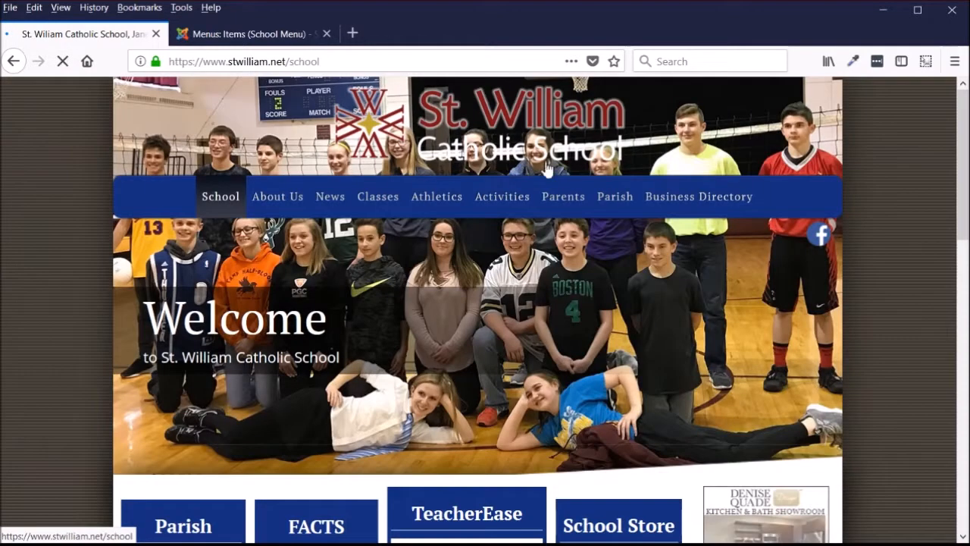
pyautogui.moveTo(563, 199)
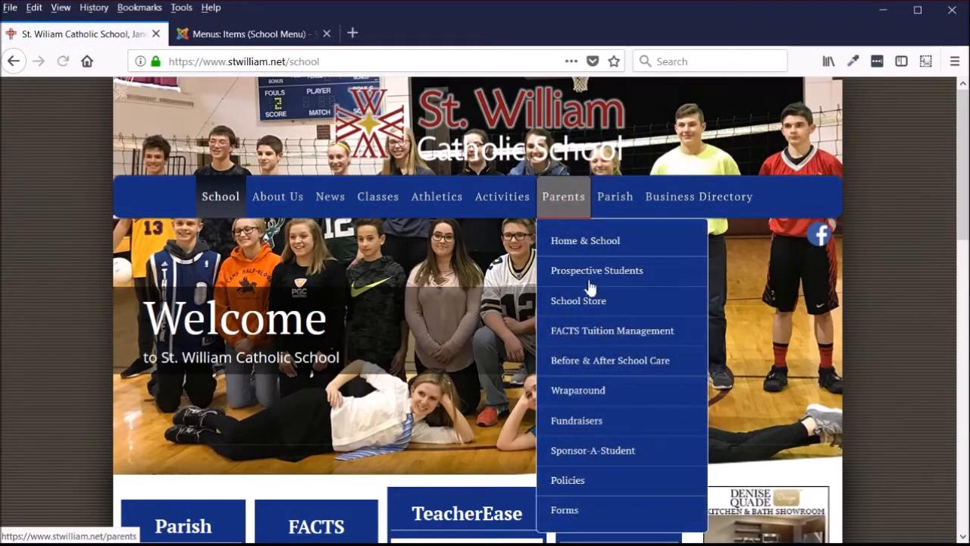
pyautogui.click(599, 391)
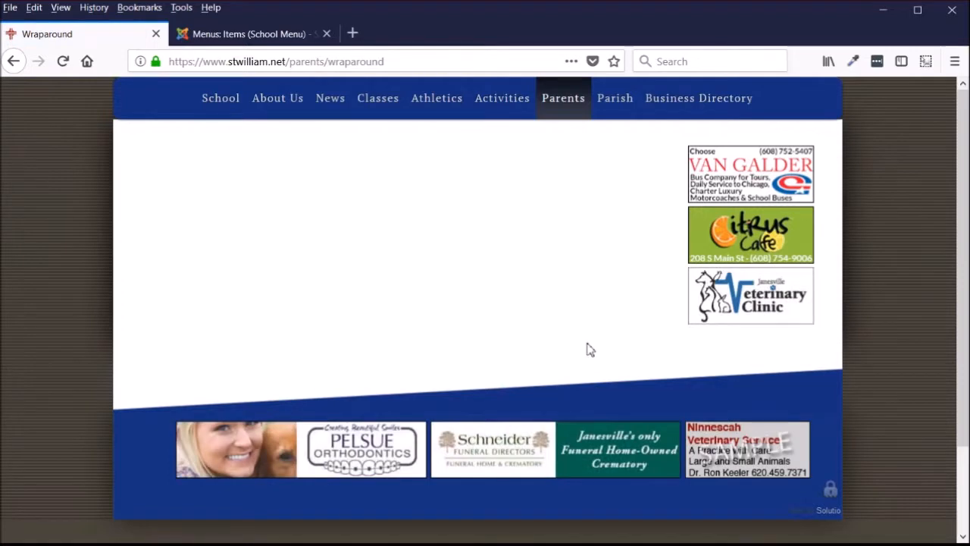
pyautogui.scroll(-3, 533, 332)
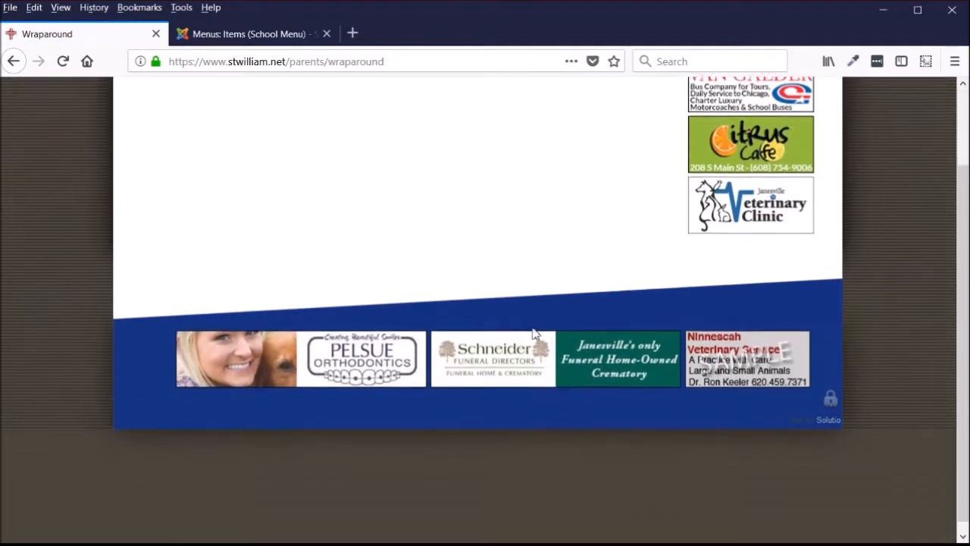
pyautogui.scroll(5, 533, 332)
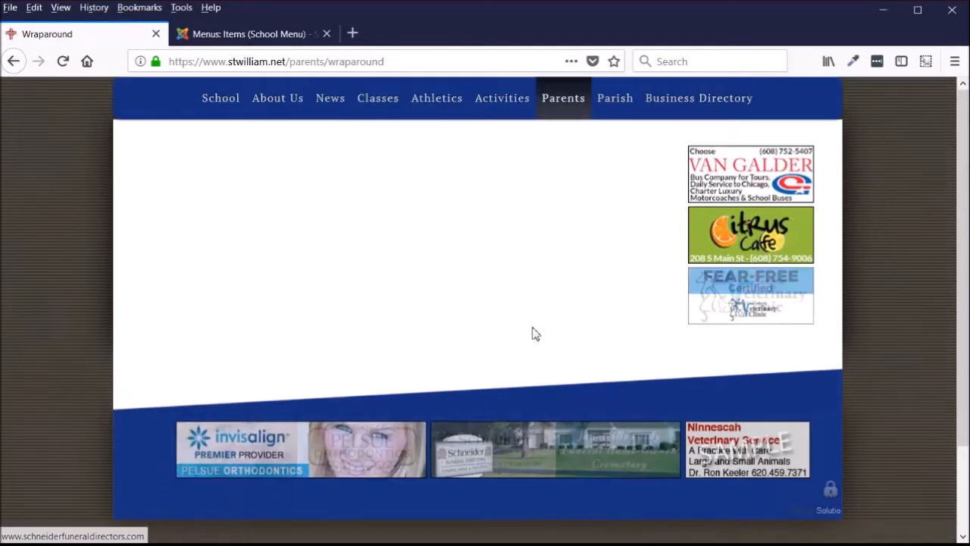
pyautogui.click(248, 34)
# From the Control Panel, open the Module Manager to list the site modules.
pyautogui.click(24, 89)
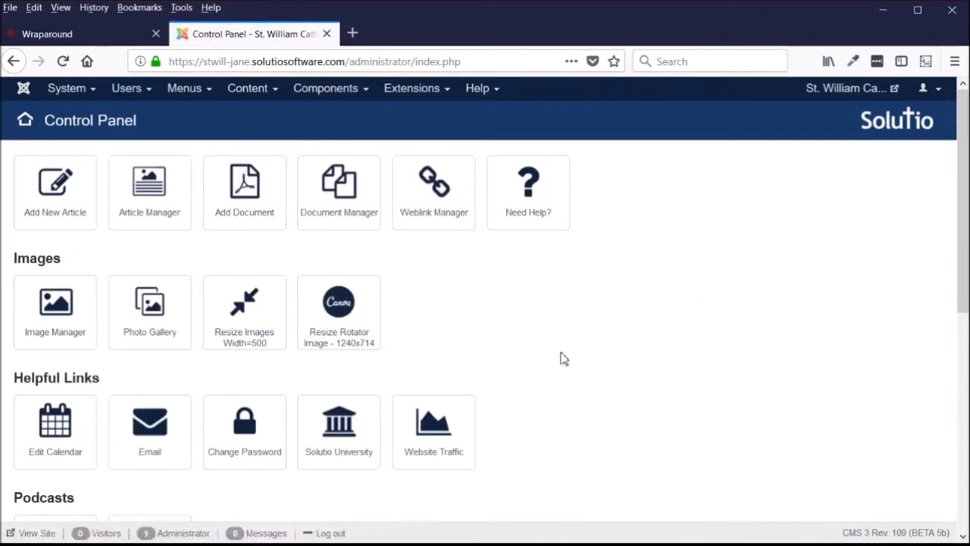
pyautogui.scroll(-1, 561, 356)
pyautogui.scroll(-2, 564, 359)
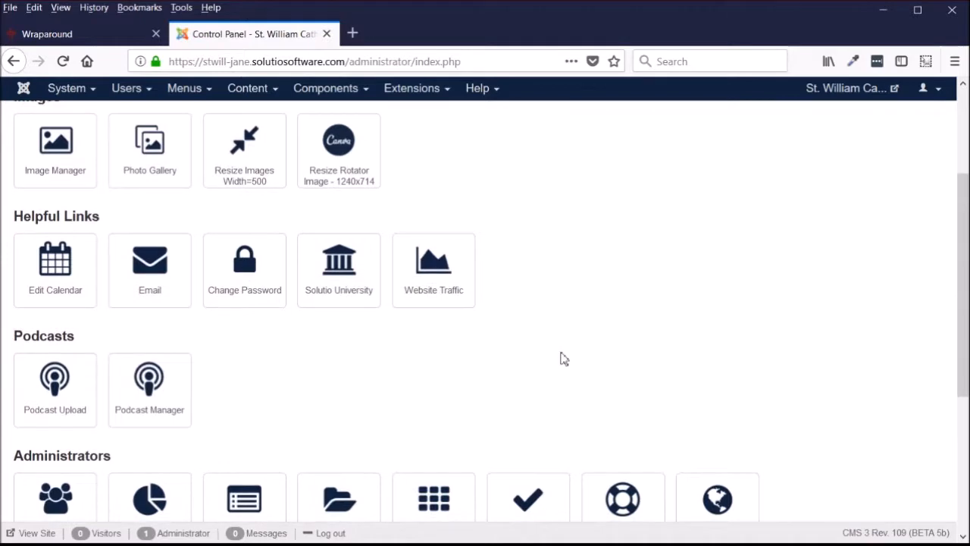
pyautogui.scroll(-2, 564, 359)
pyautogui.click(433, 421)
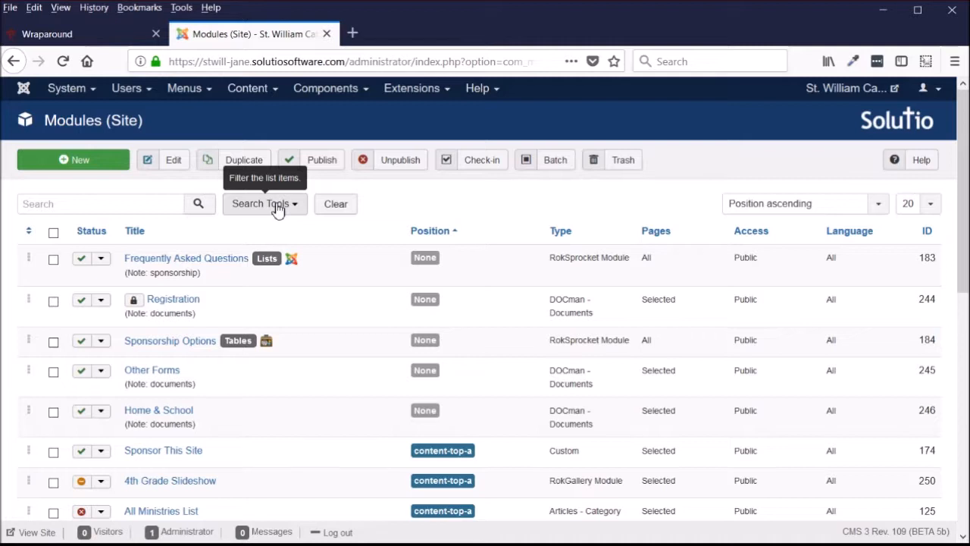
# Filter modules by the Before & After School Care page and open the Footer module (copyright-a).
pyautogui.click(278, 209)
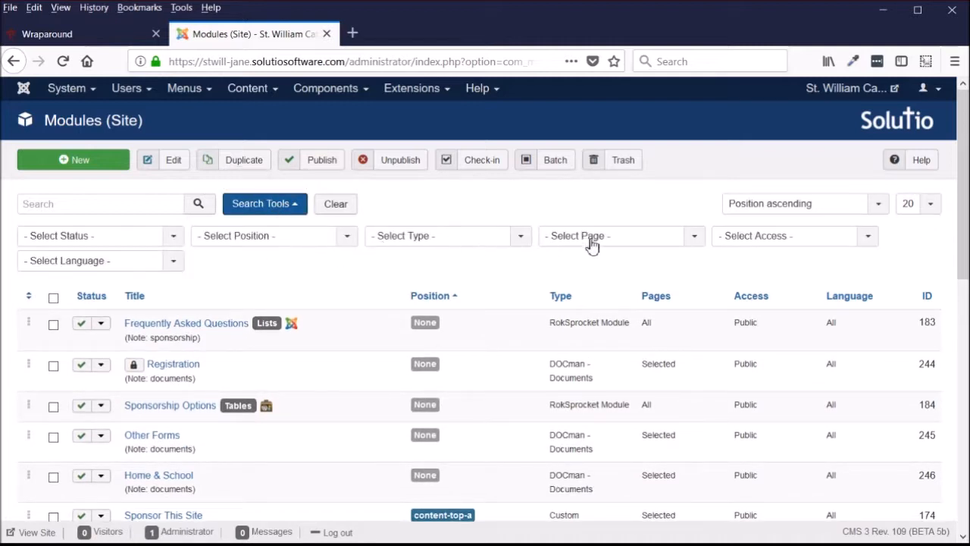
pyautogui.click(628, 241)
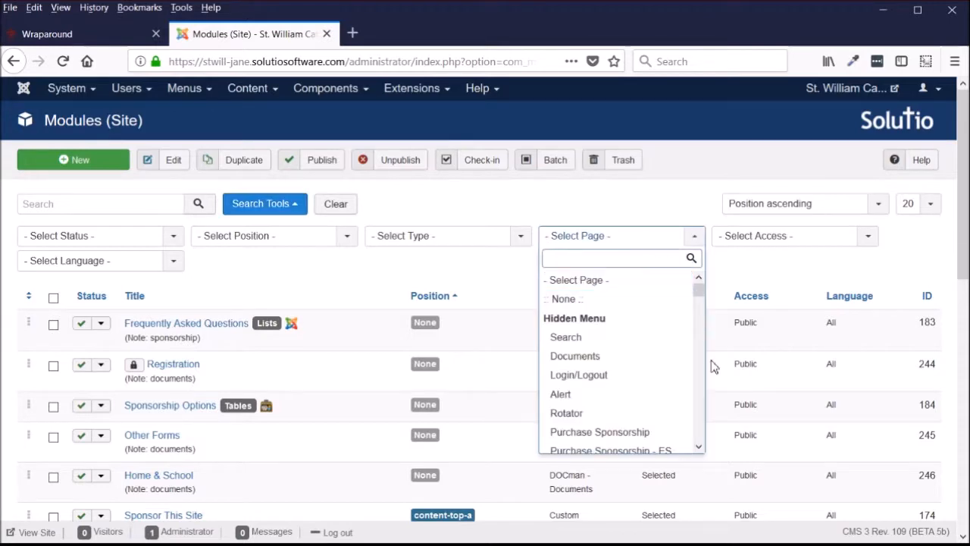
pyautogui.scroll(-3, 644, 390)
pyautogui.scroll(-2, 636, 391)
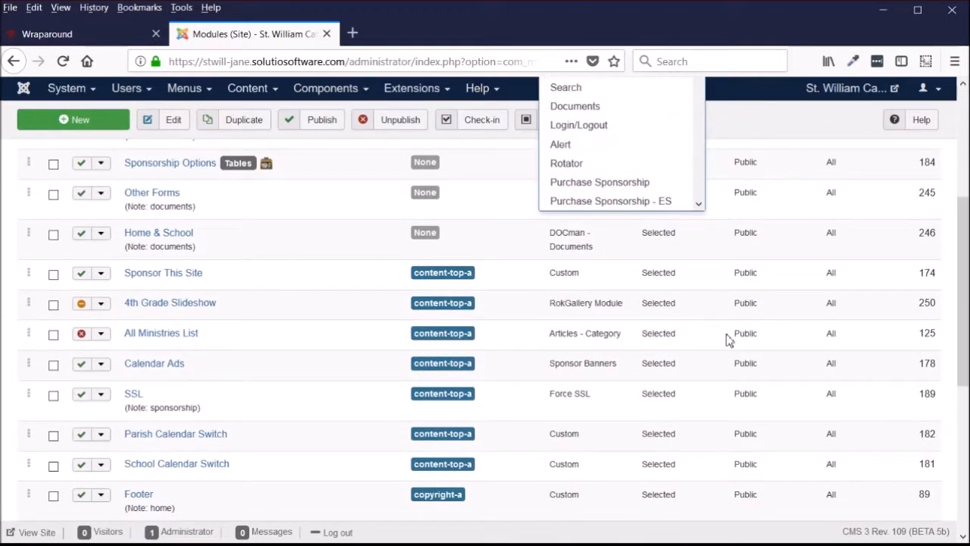
pyautogui.scroll(3, 655, 156)
pyautogui.moveTo(698, 206); pyautogui.dragTo(687, 347)
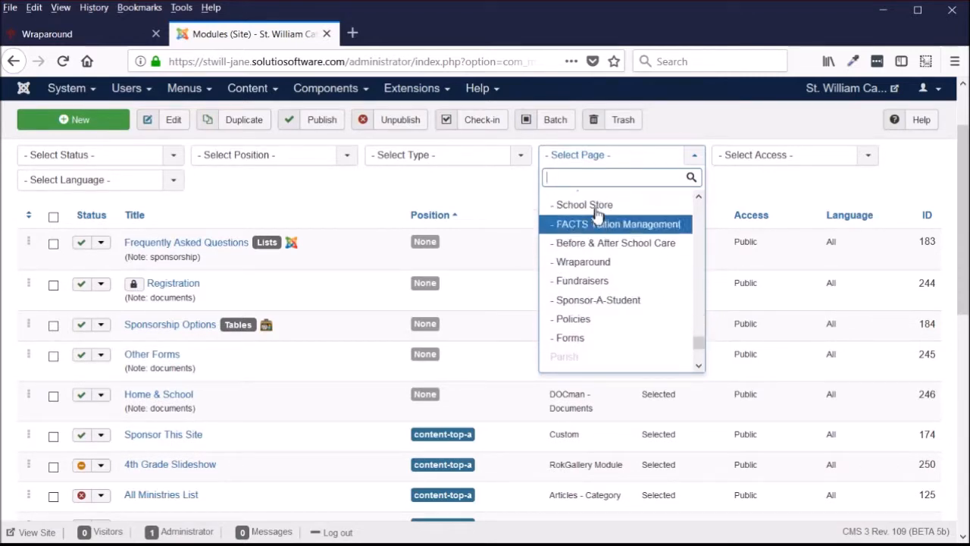
pyautogui.click(593, 250)
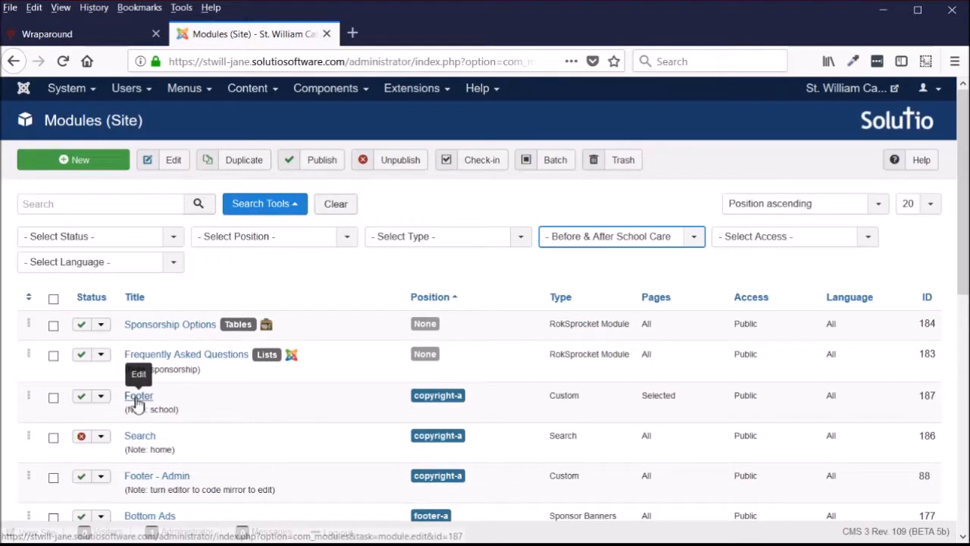
pyautogui.click(136, 404)
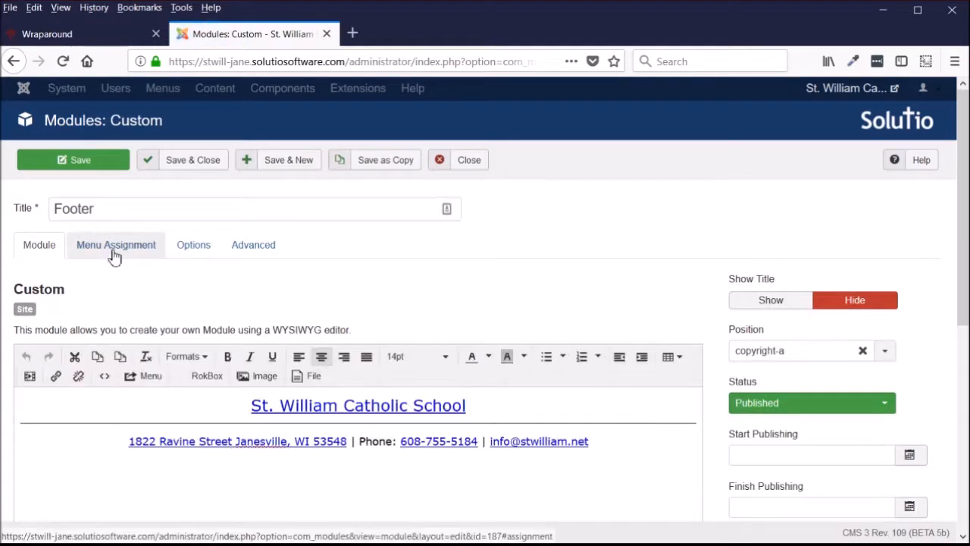
pyautogui.click(114, 250)
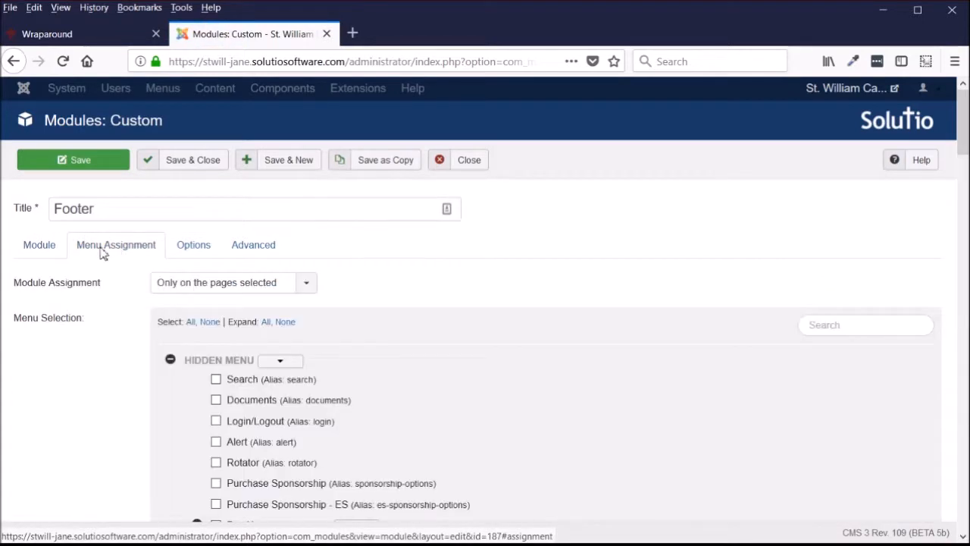
pyautogui.click(170, 361)
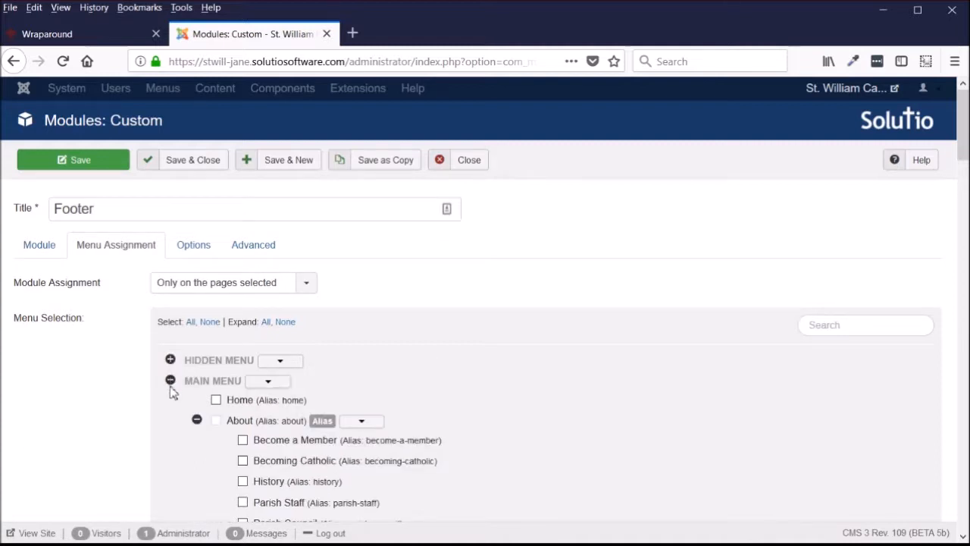
pyautogui.click(171, 382)
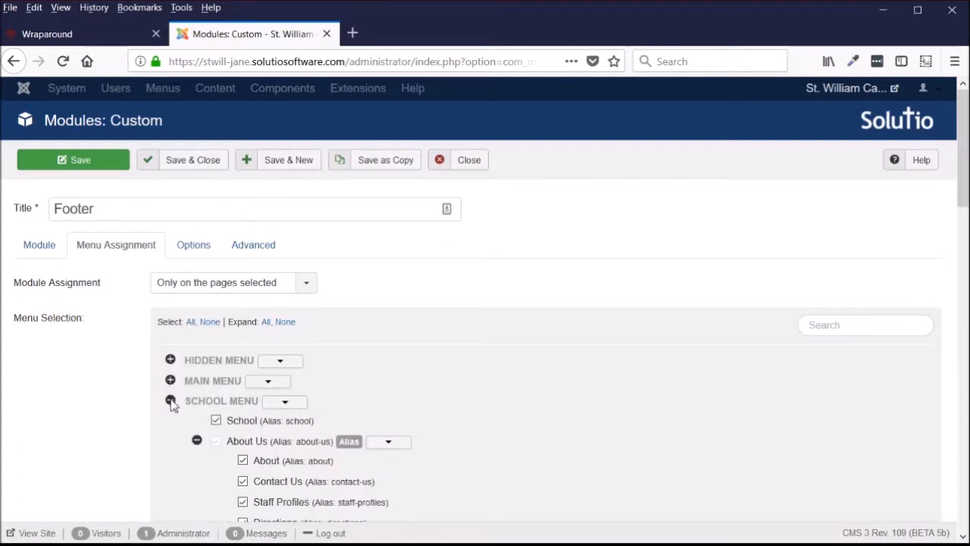
pyautogui.scroll(-1, 220, 416)
pyautogui.scroll(-5, 220, 416)
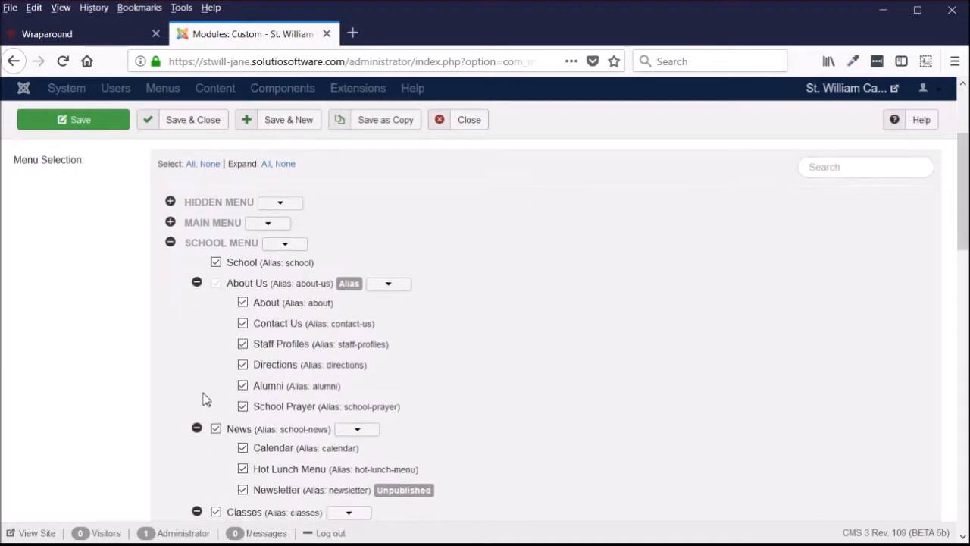
pyautogui.scroll(-7, 168, 383)
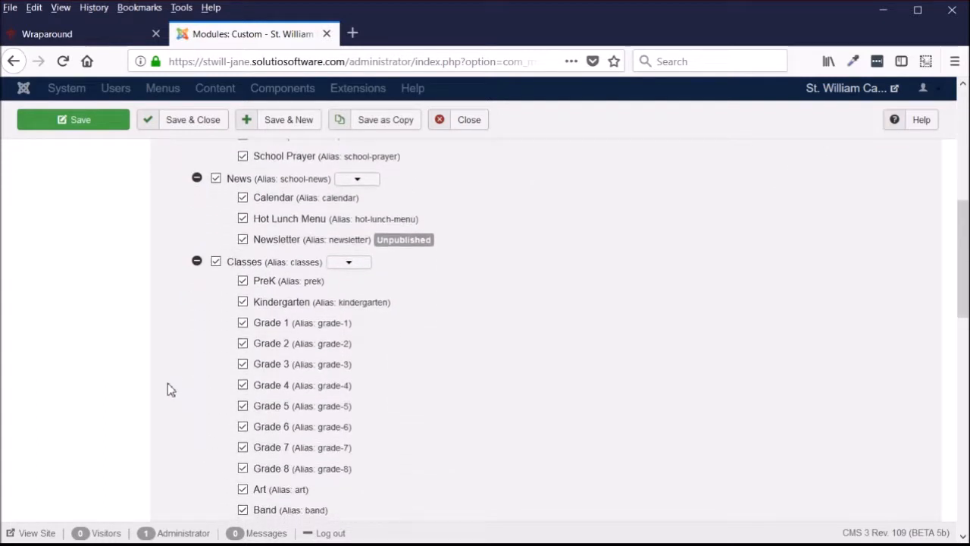
pyautogui.scroll(-8, 167, 397)
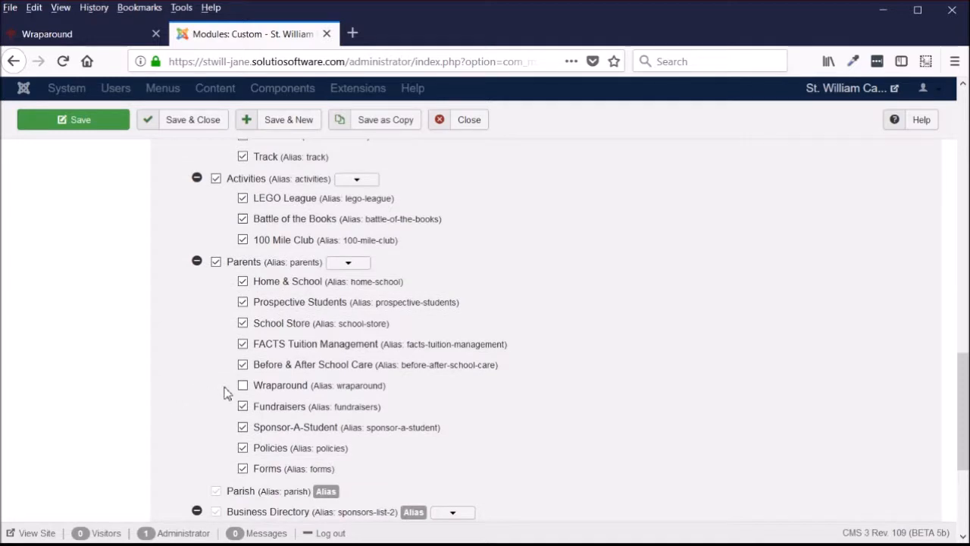
pyautogui.click(243, 387)
pyautogui.click(196, 123)
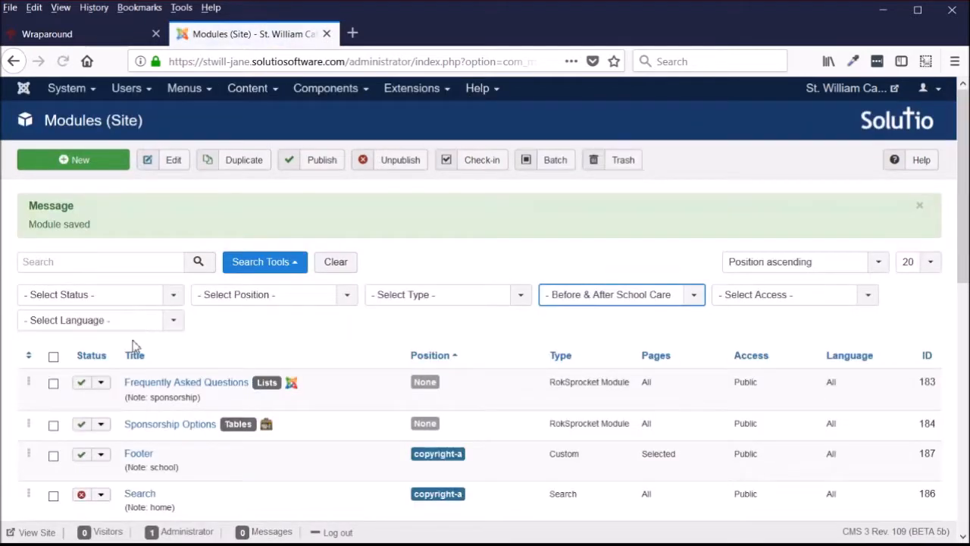
pyautogui.scroll(-2, 134, 347)
pyautogui.scroll(-3, 130, 348)
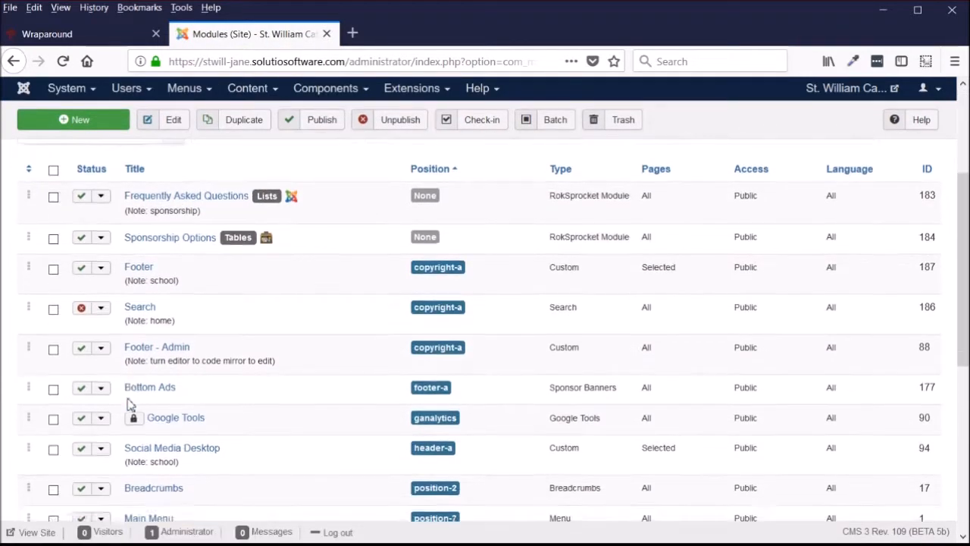
pyautogui.scroll(-5, 148, 442)
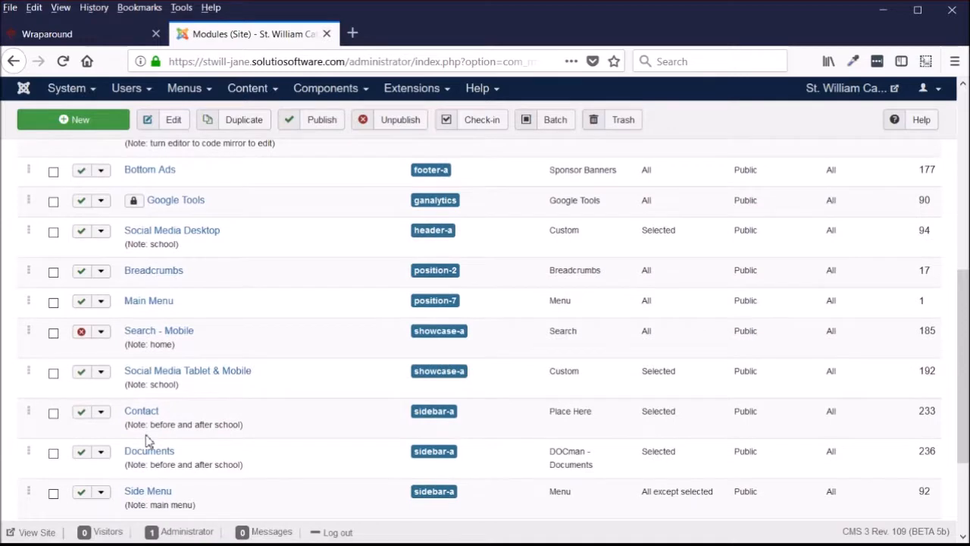
pyautogui.scroll(-2, 148, 441)
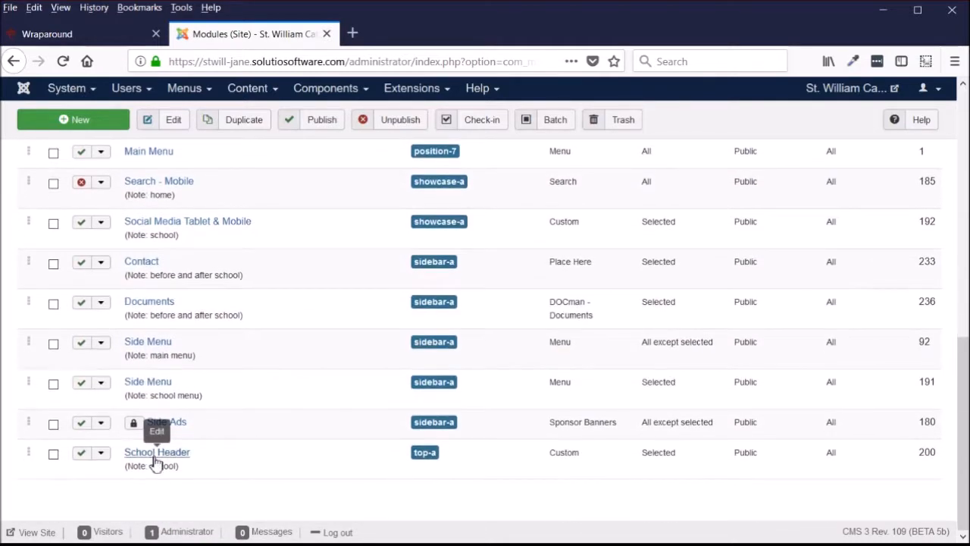
# Add Wraparound under School Menu to the School Header module's menu assignment and save it.
pyautogui.click(157, 463)
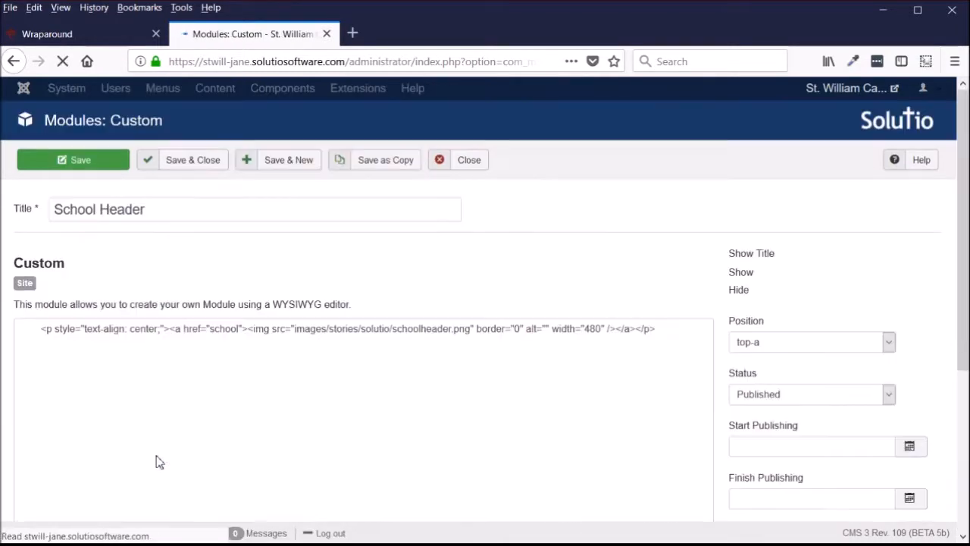
pyautogui.click(135, 255)
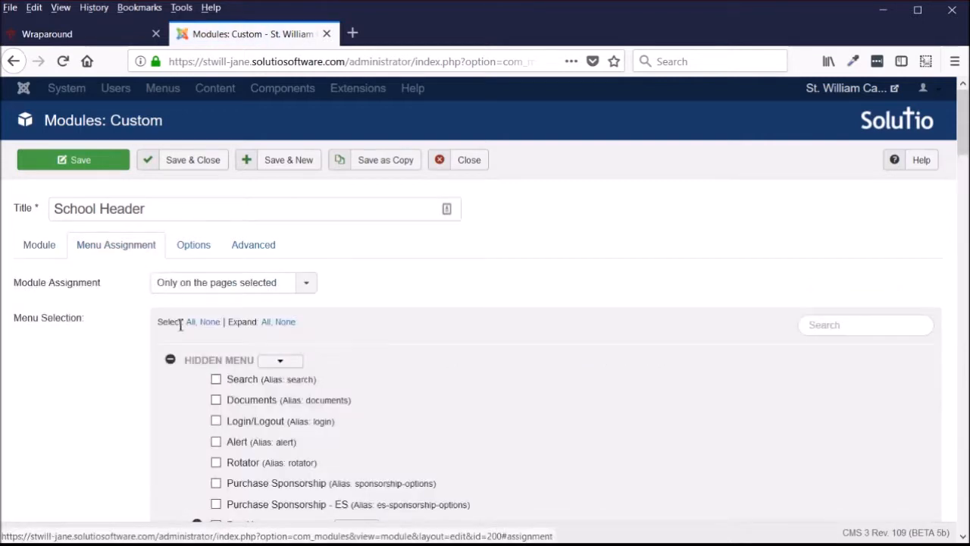
pyautogui.click(170, 360)
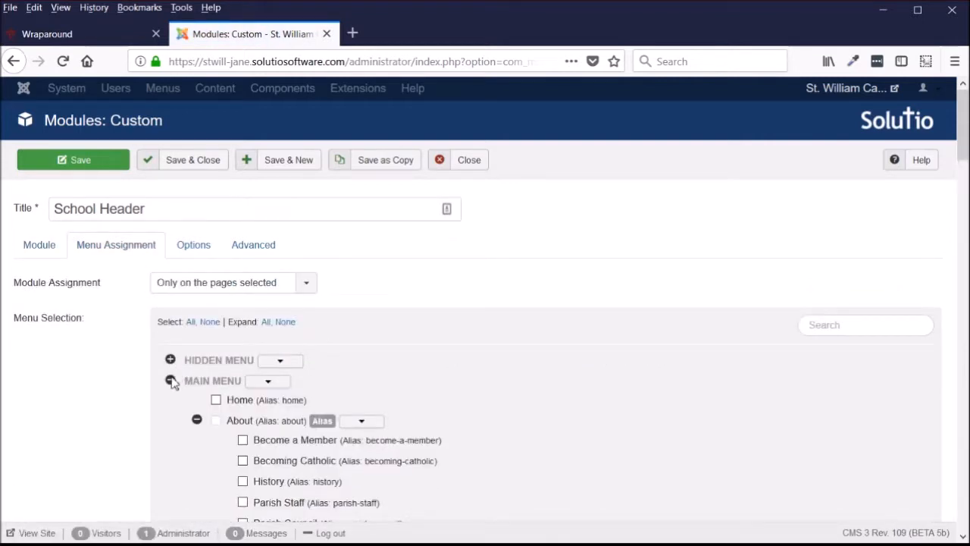
pyautogui.click(171, 382)
pyautogui.scroll(-7, 190, 405)
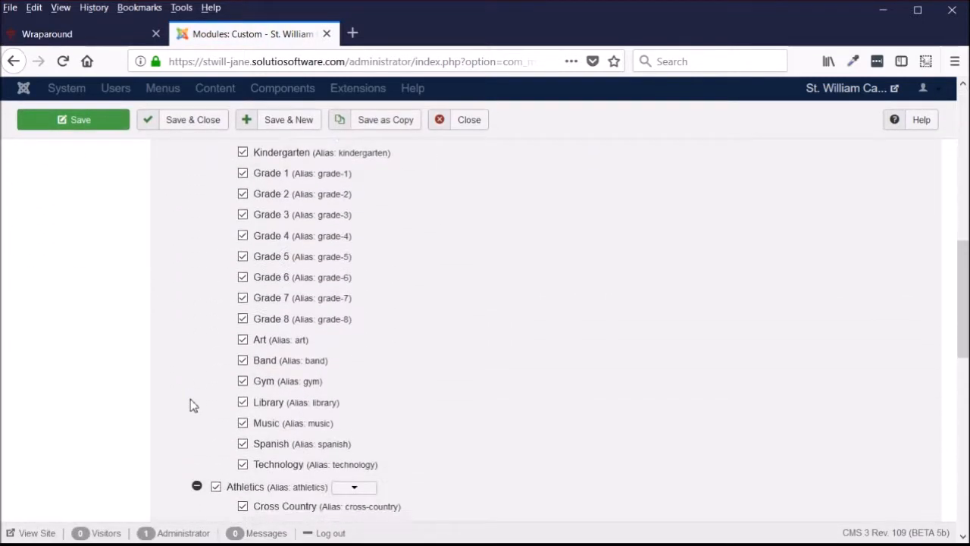
pyautogui.scroll(-10, 190, 399)
pyautogui.click(242, 385)
pyautogui.click(171, 119)
# Reload the live Wraparound page to confirm the header banner, then return to Modules.
pyautogui.click(102, 39)
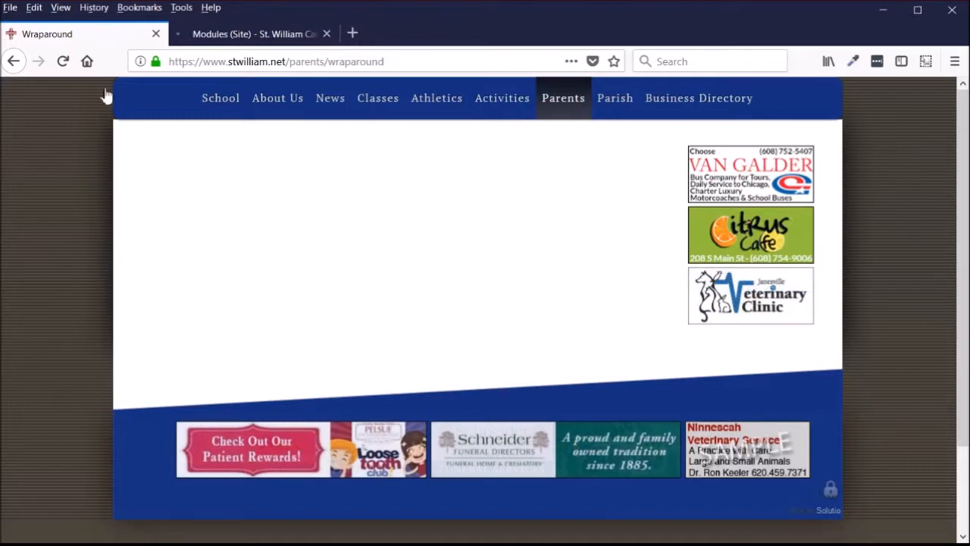
pyautogui.click(63, 61)
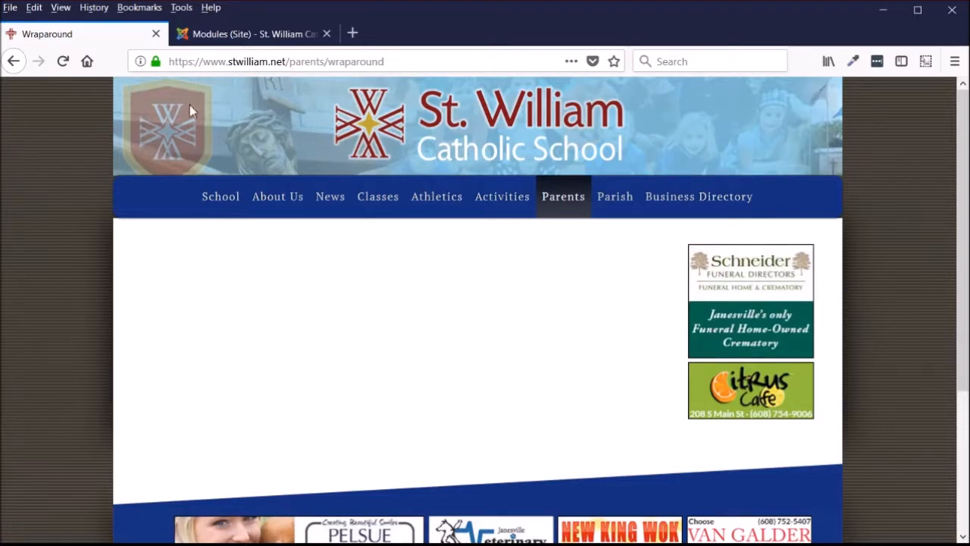
pyautogui.click(240, 33)
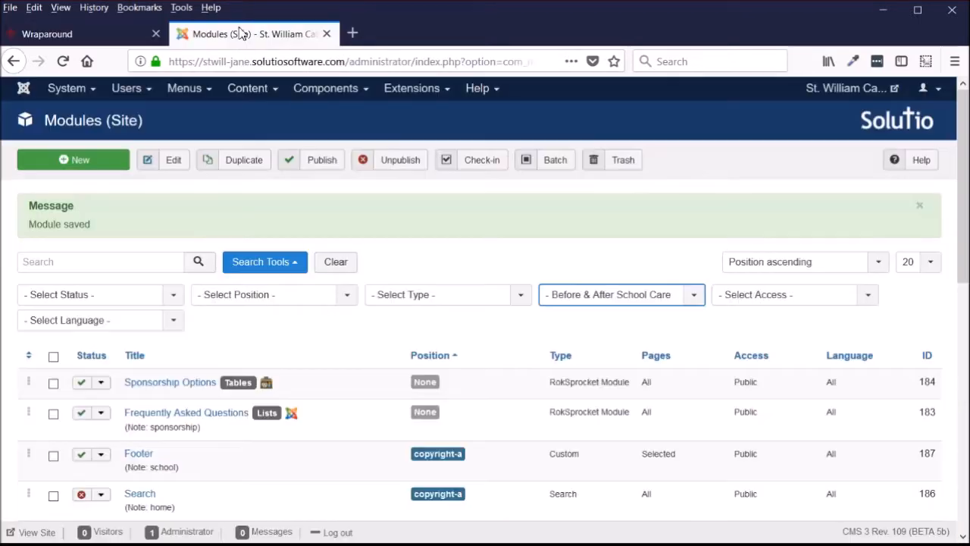
# Check the main-menu Side Menu (id 92), then open the school-menu Side Menu (id 191) instead.
pyautogui.scroll(-5, 202, 369)
pyautogui.scroll(-4, 193, 394)
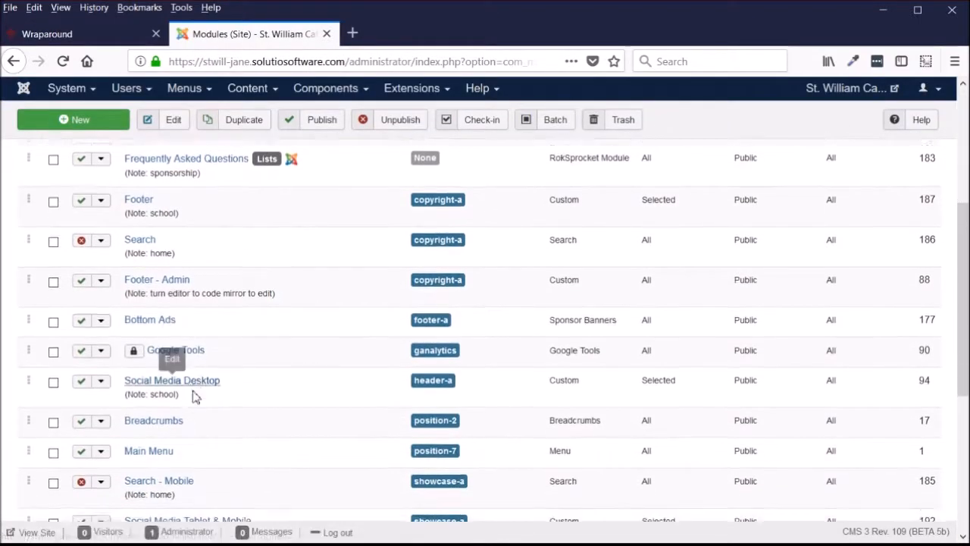
pyautogui.scroll(-2, 186, 400)
pyautogui.scroll(-2, 181, 403)
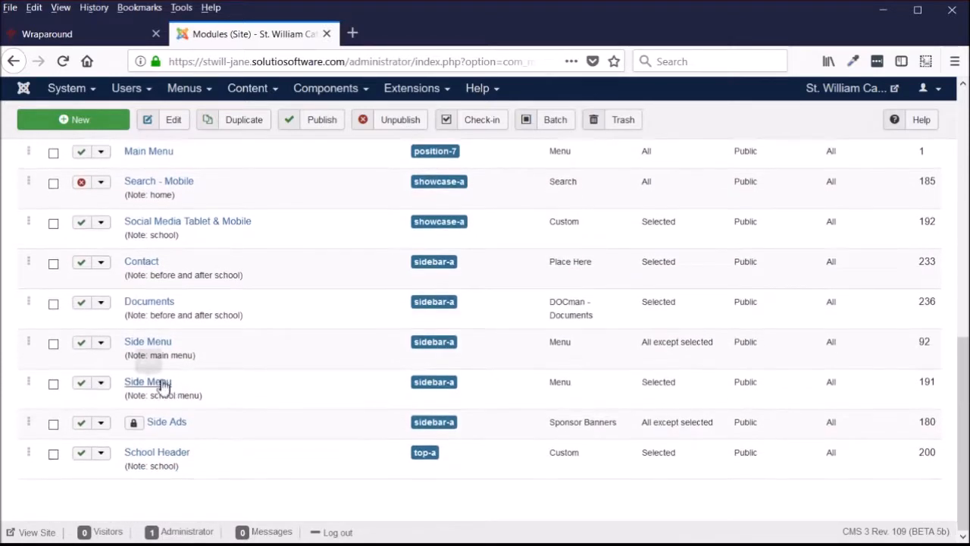
pyautogui.click(150, 344)
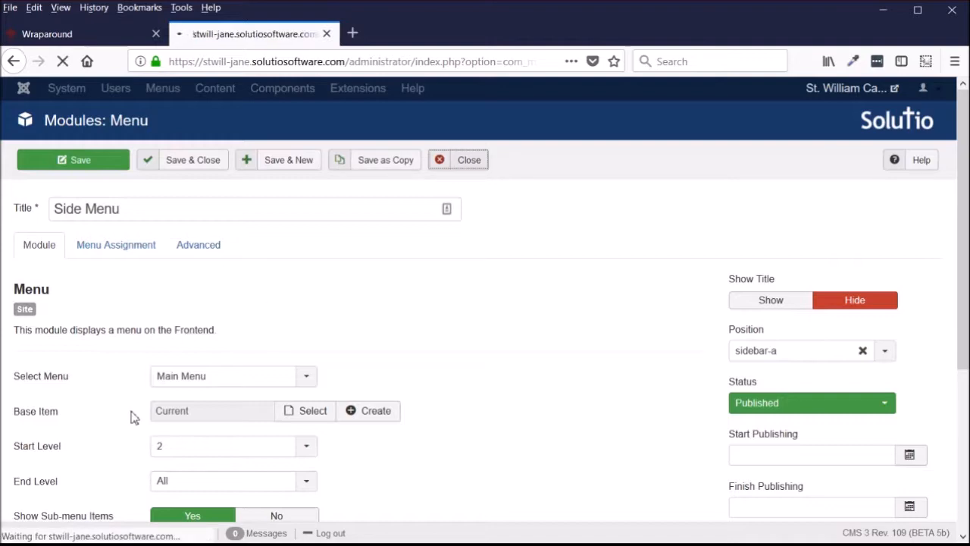
pyautogui.scroll(-5, 144, 420)
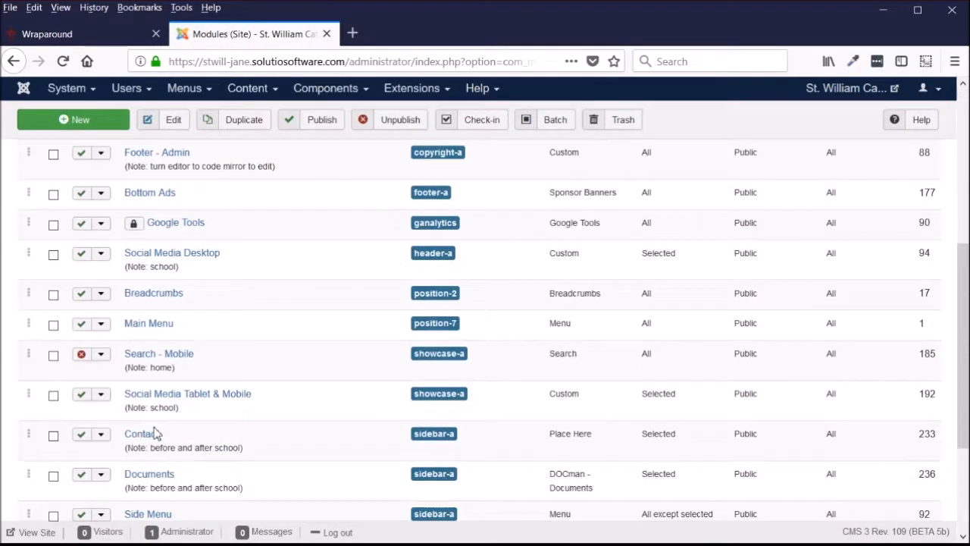
pyautogui.scroll(-1, 154, 434)
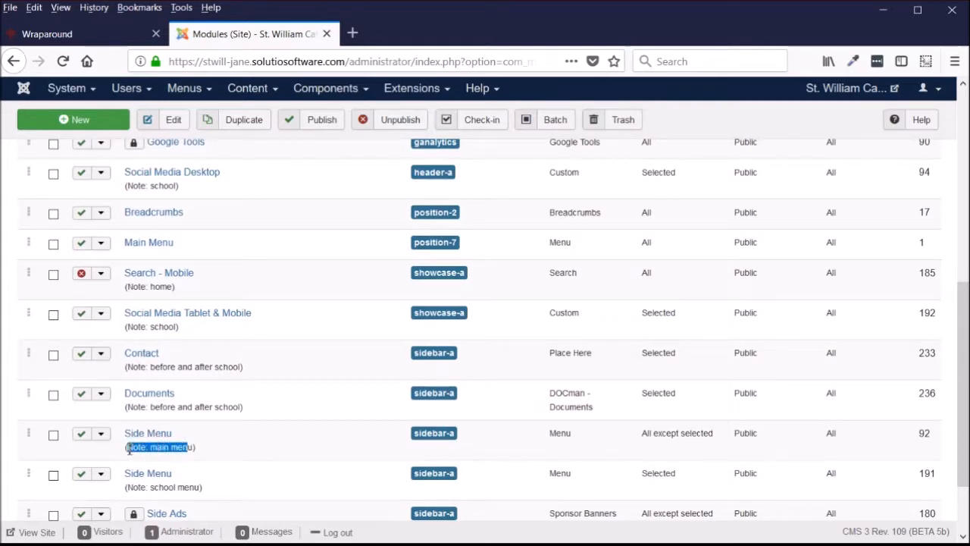
pyautogui.click(149, 474)
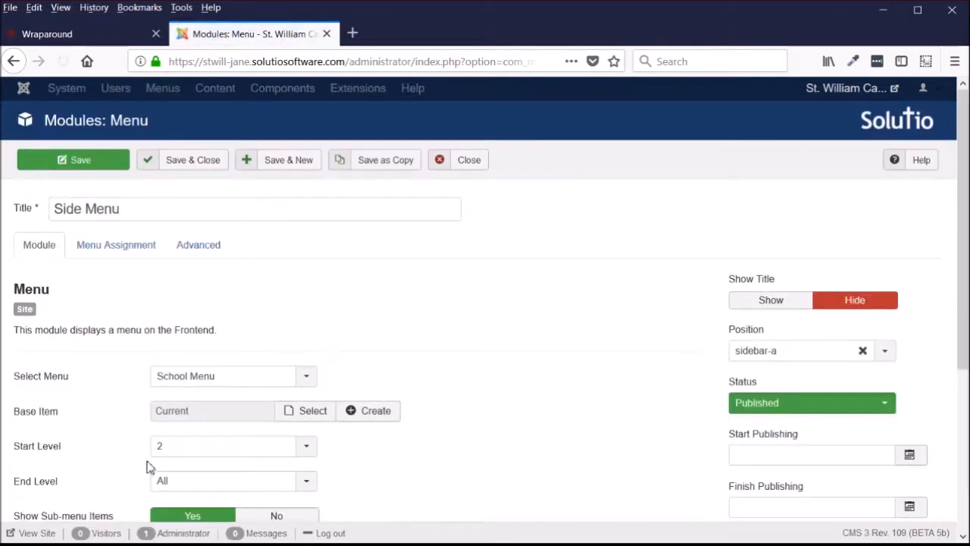
# Tick Wraparound under Parents in the Side Menu's menu assignment, then view the live Wraparound page.
pyautogui.click(130, 252)
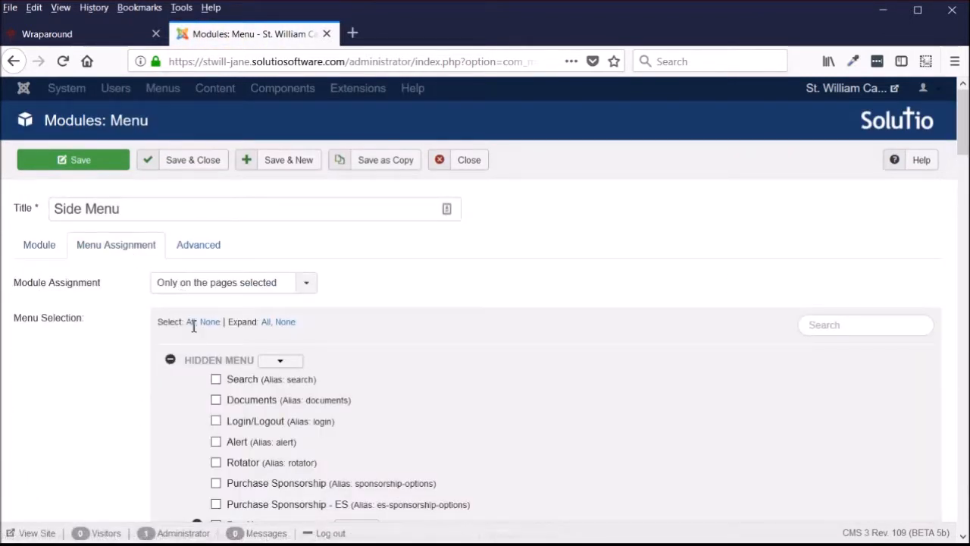
pyautogui.click(170, 361)
pyautogui.click(170, 380)
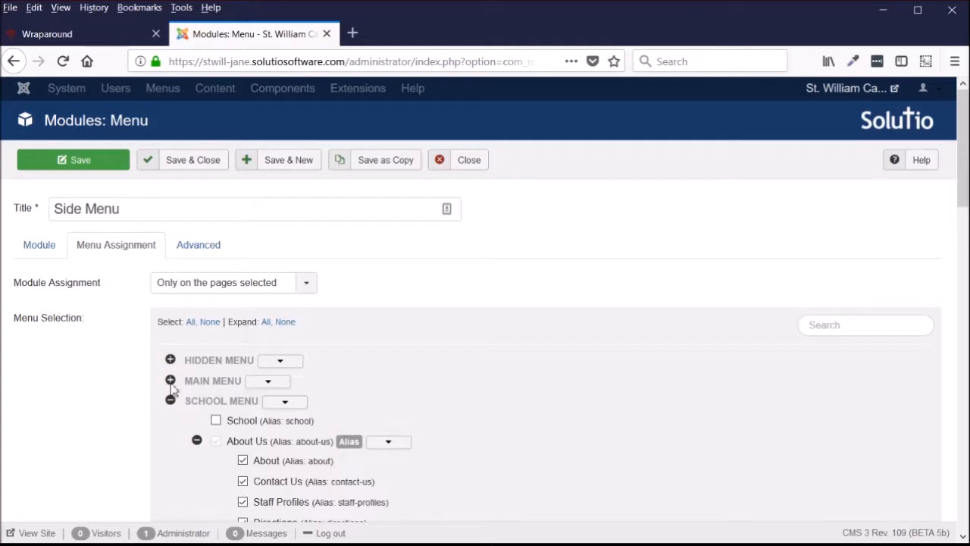
pyautogui.scroll(-3, 202, 410)
pyautogui.scroll(-5, 198, 406)
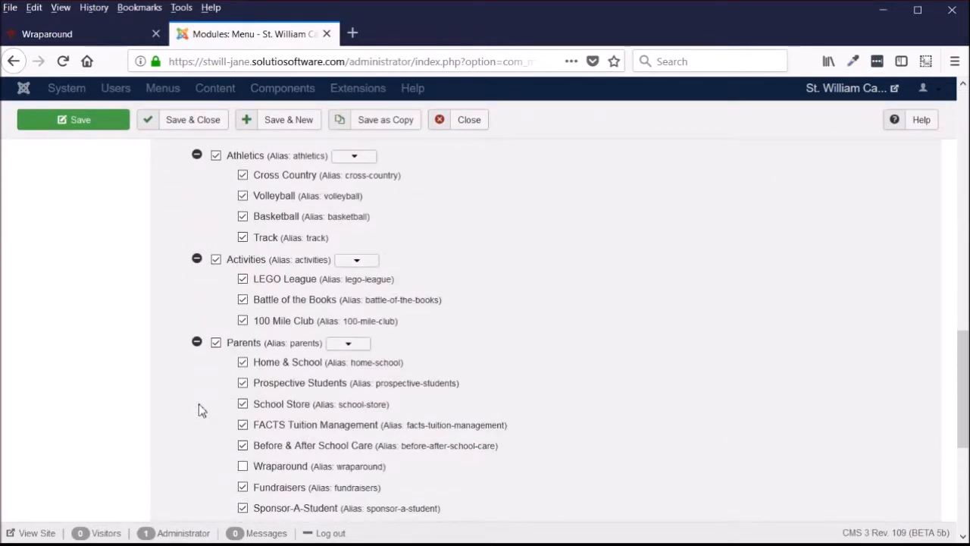
pyautogui.scroll(-2, 205, 406)
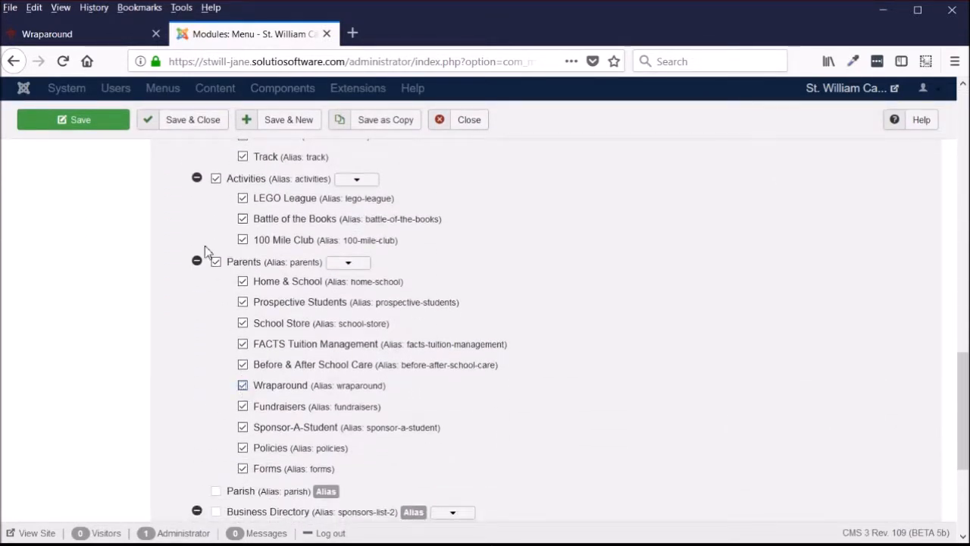
pyautogui.click(105, 37)
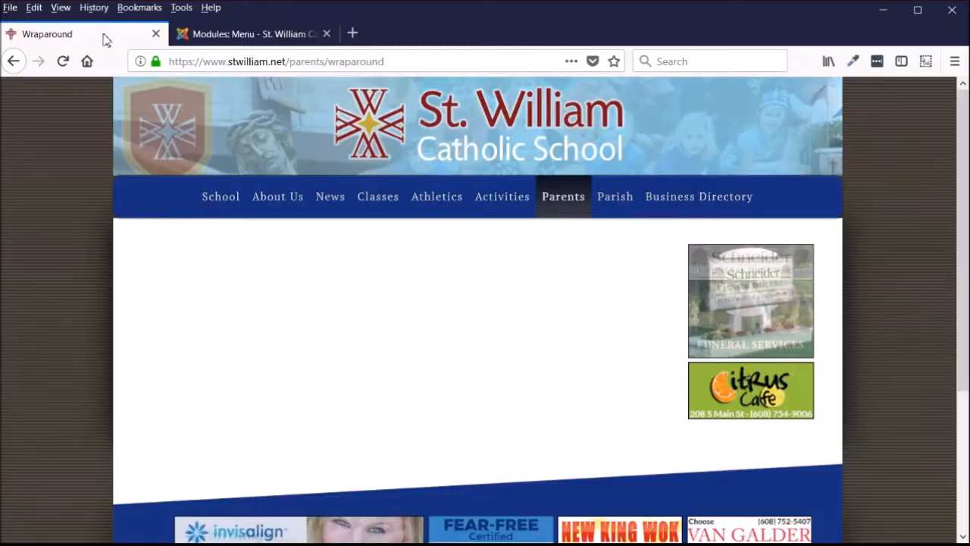
# Reload Wraparound to show the Parents side menu, visit Before & After School Care, then return.
pyautogui.press('F5')
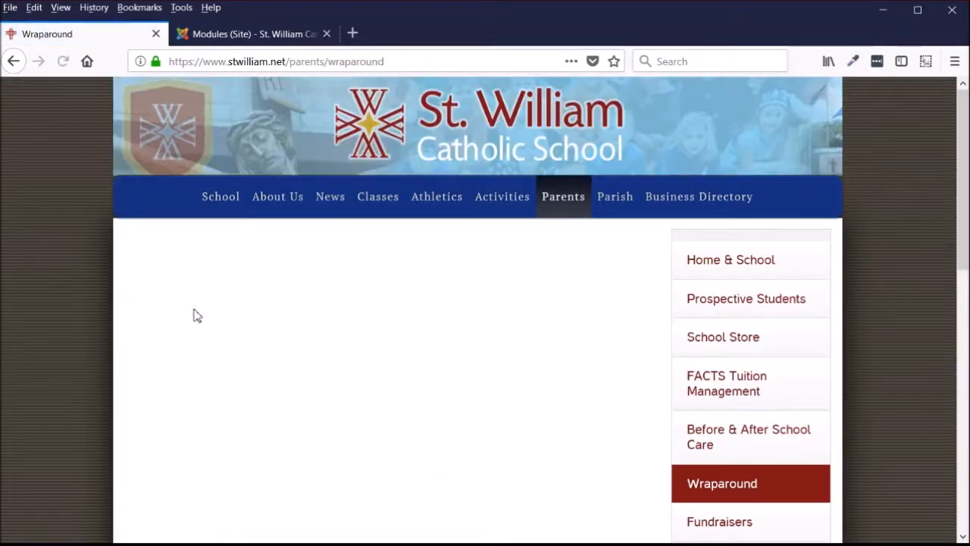
pyautogui.scroll(-4, 193, 314)
pyautogui.scroll(-2, 195, 316)
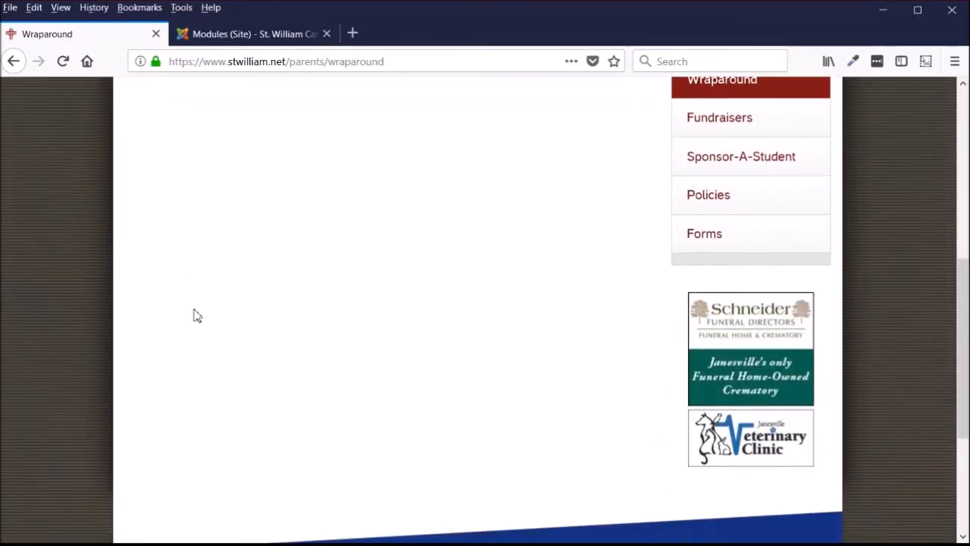
pyautogui.scroll(3, 539, 258)
pyautogui.click(719, 282)
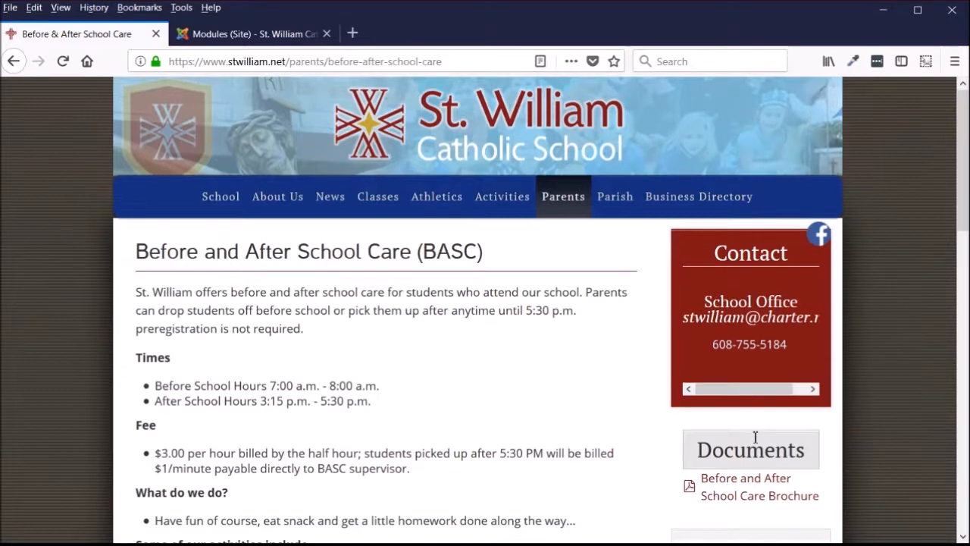
pyautogui.scroll(-4, 755, 437)
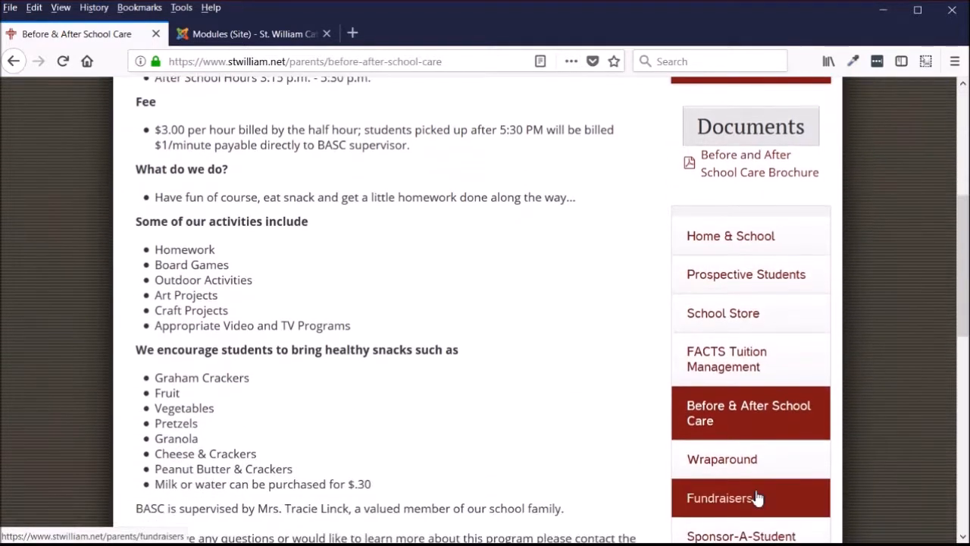
pyautogui.click(758, 469)
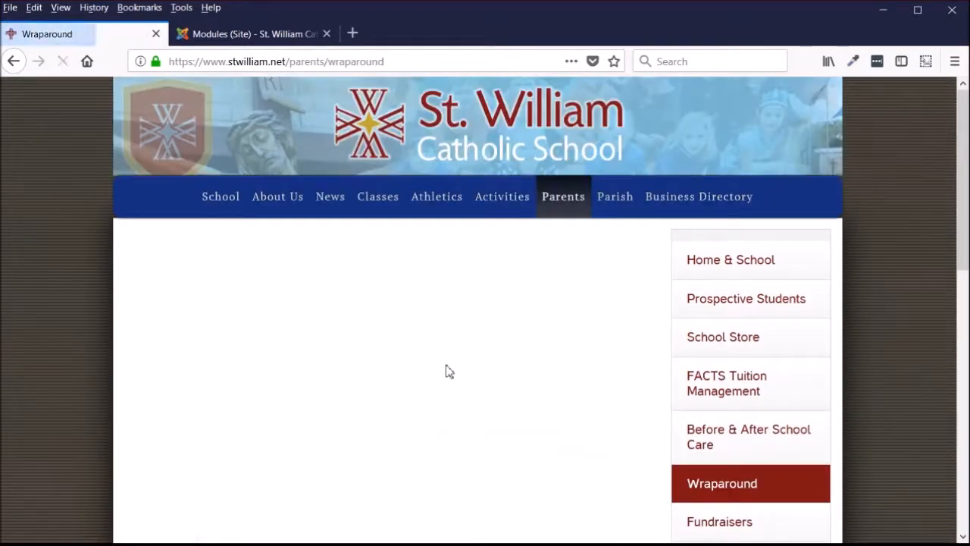